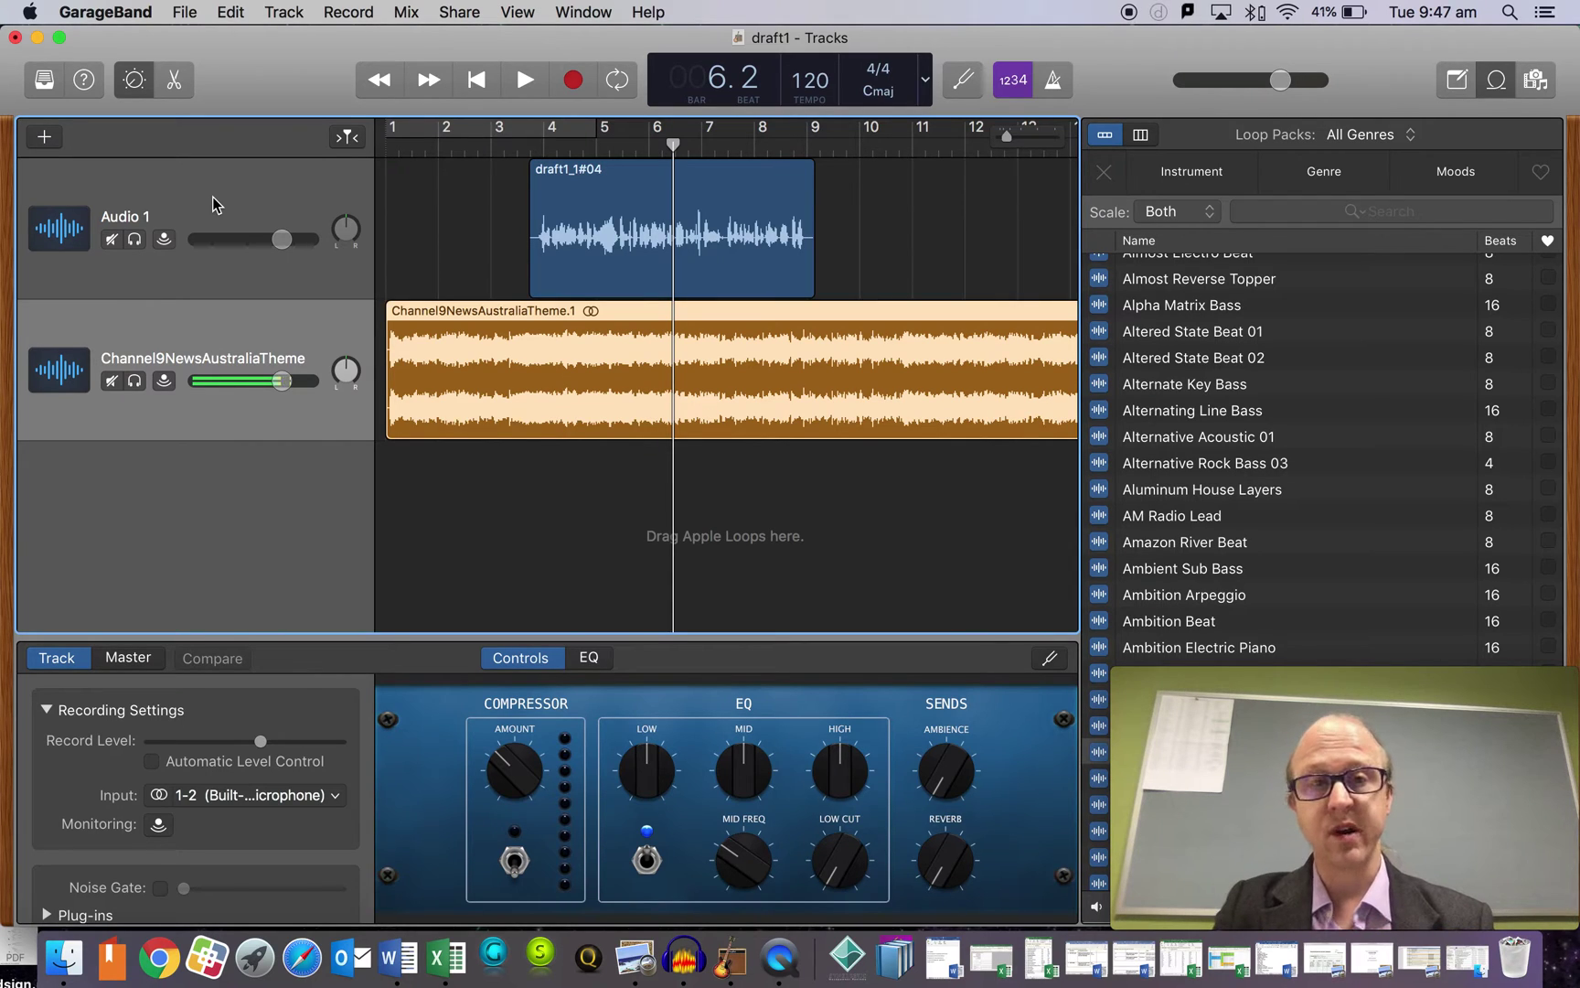
Step: Play the project from the beginning to hear the voice recording against the theme music, then stop playback
{"action": "left_click", "coordinate": [672, 177]}
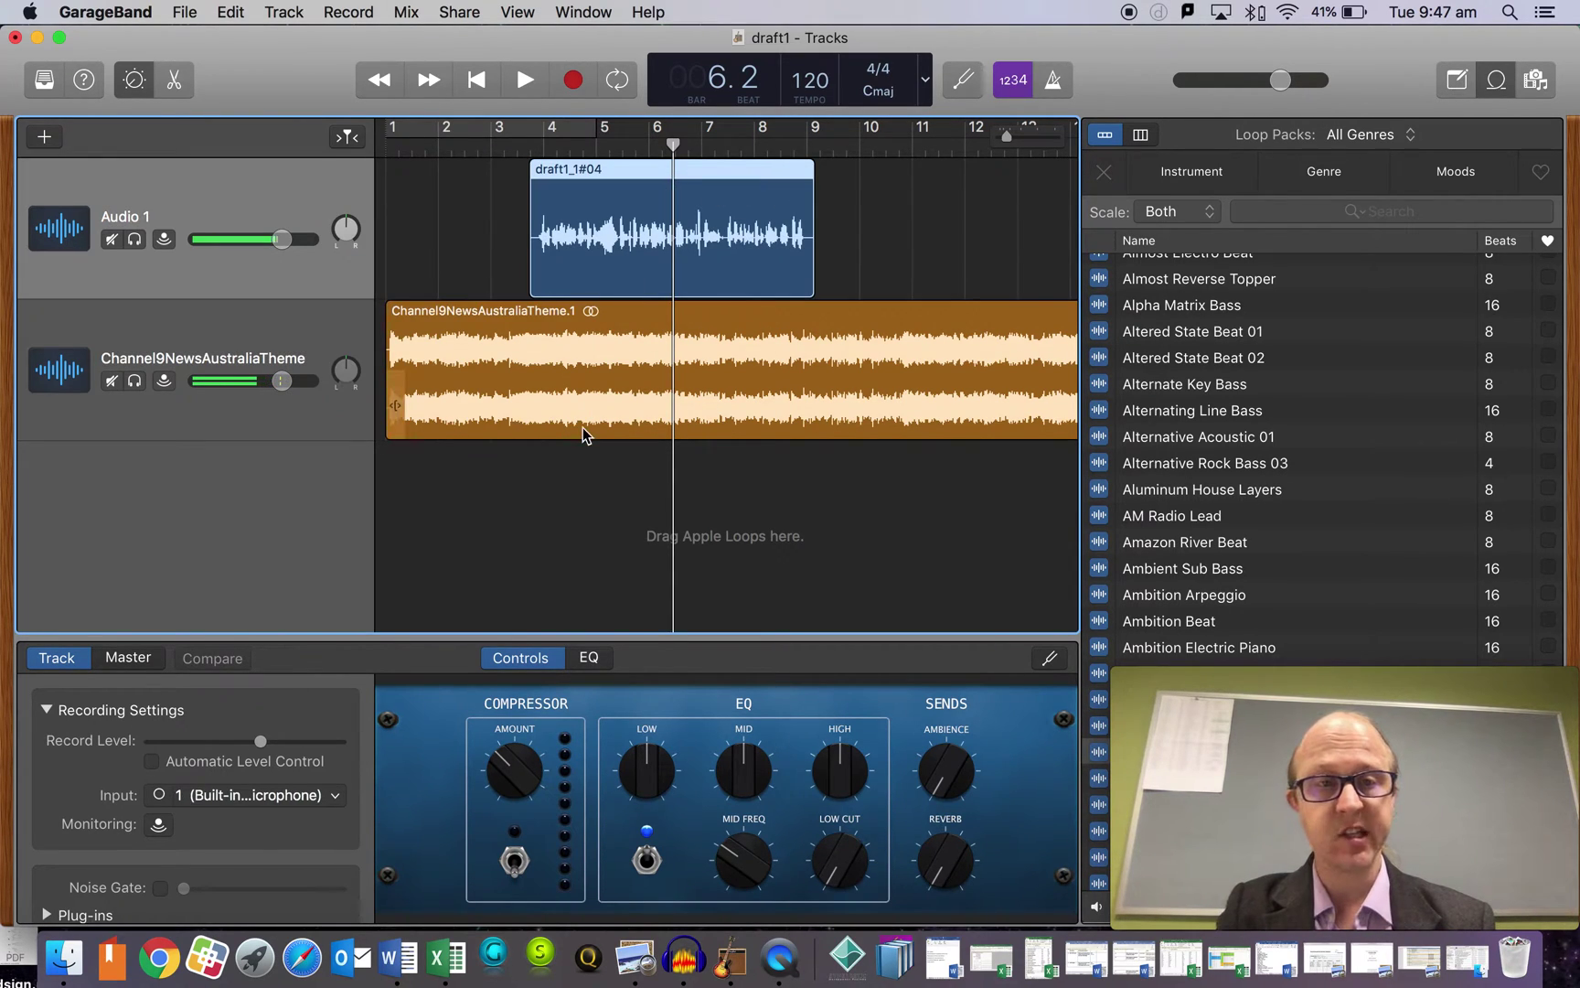
{"action": "left_click", "coordinate": [516, 321]}
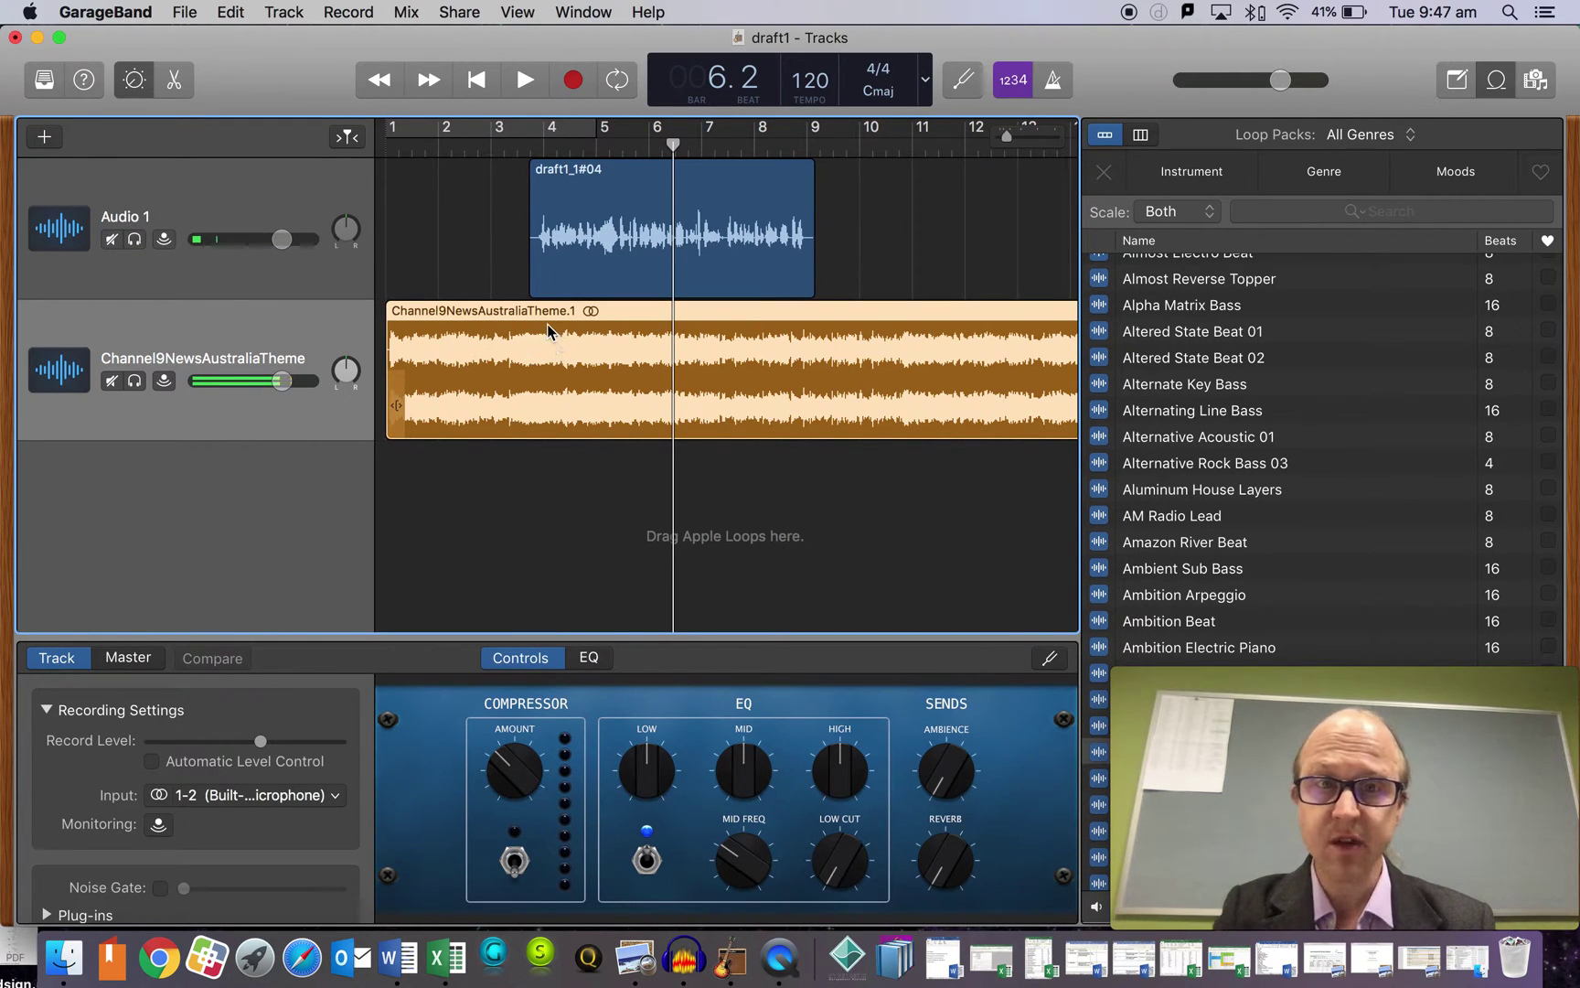
{"action": "left_click", "coordinate": [485, 83]}
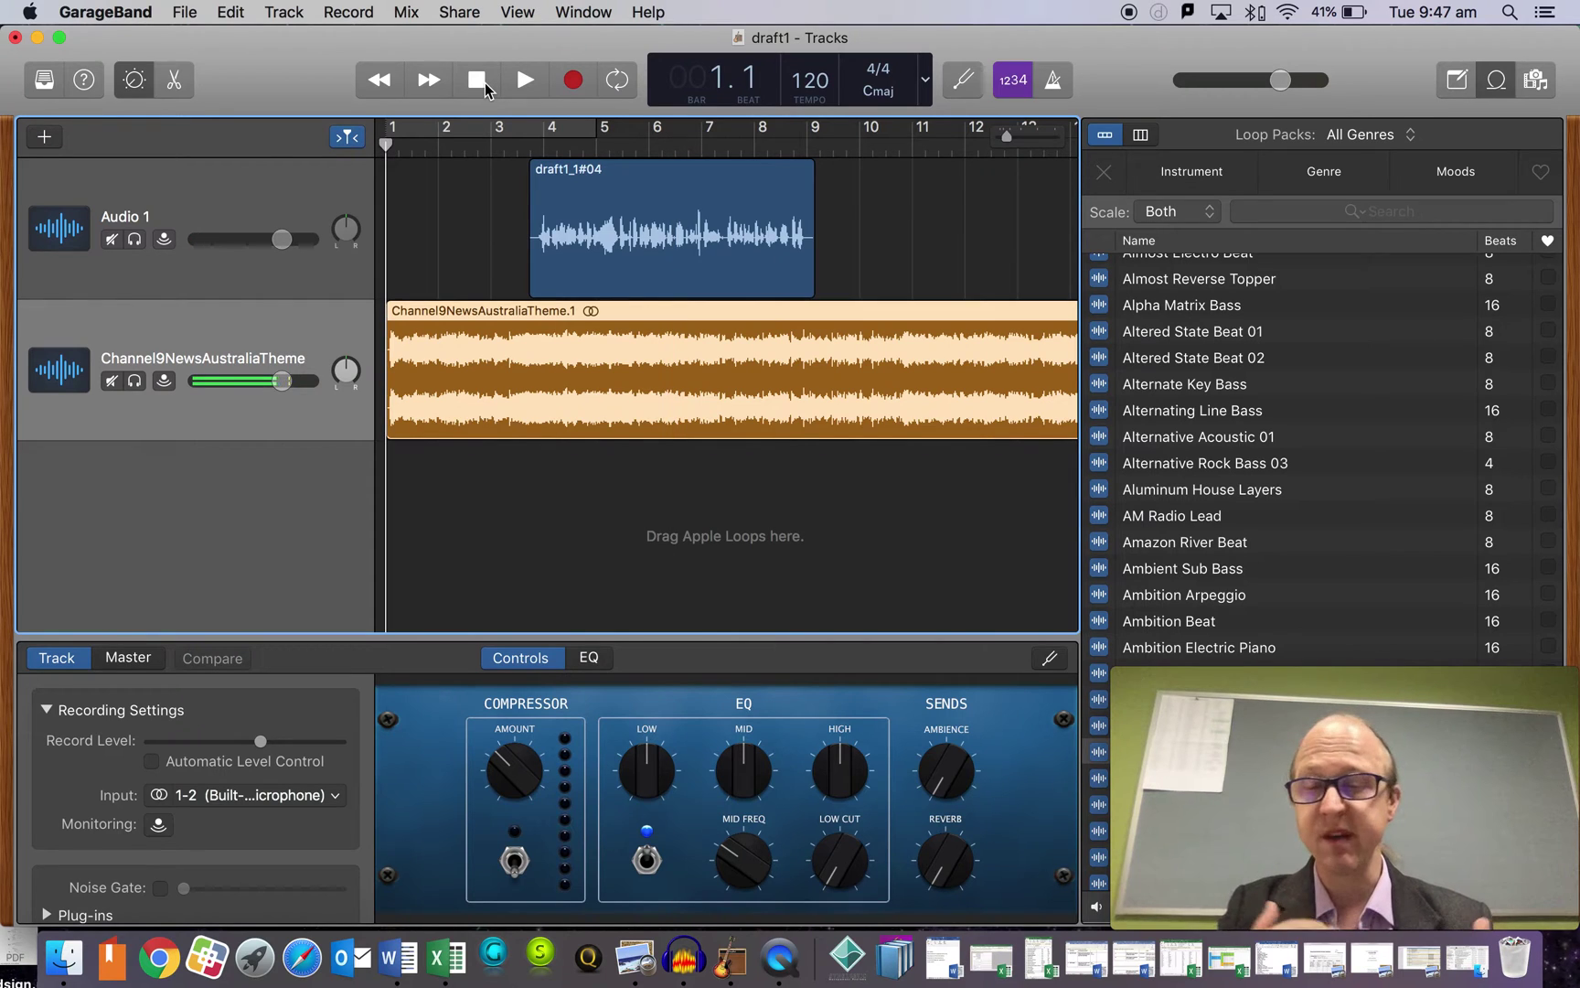
{"action": "left_click", "coordinate": [521, 82]}
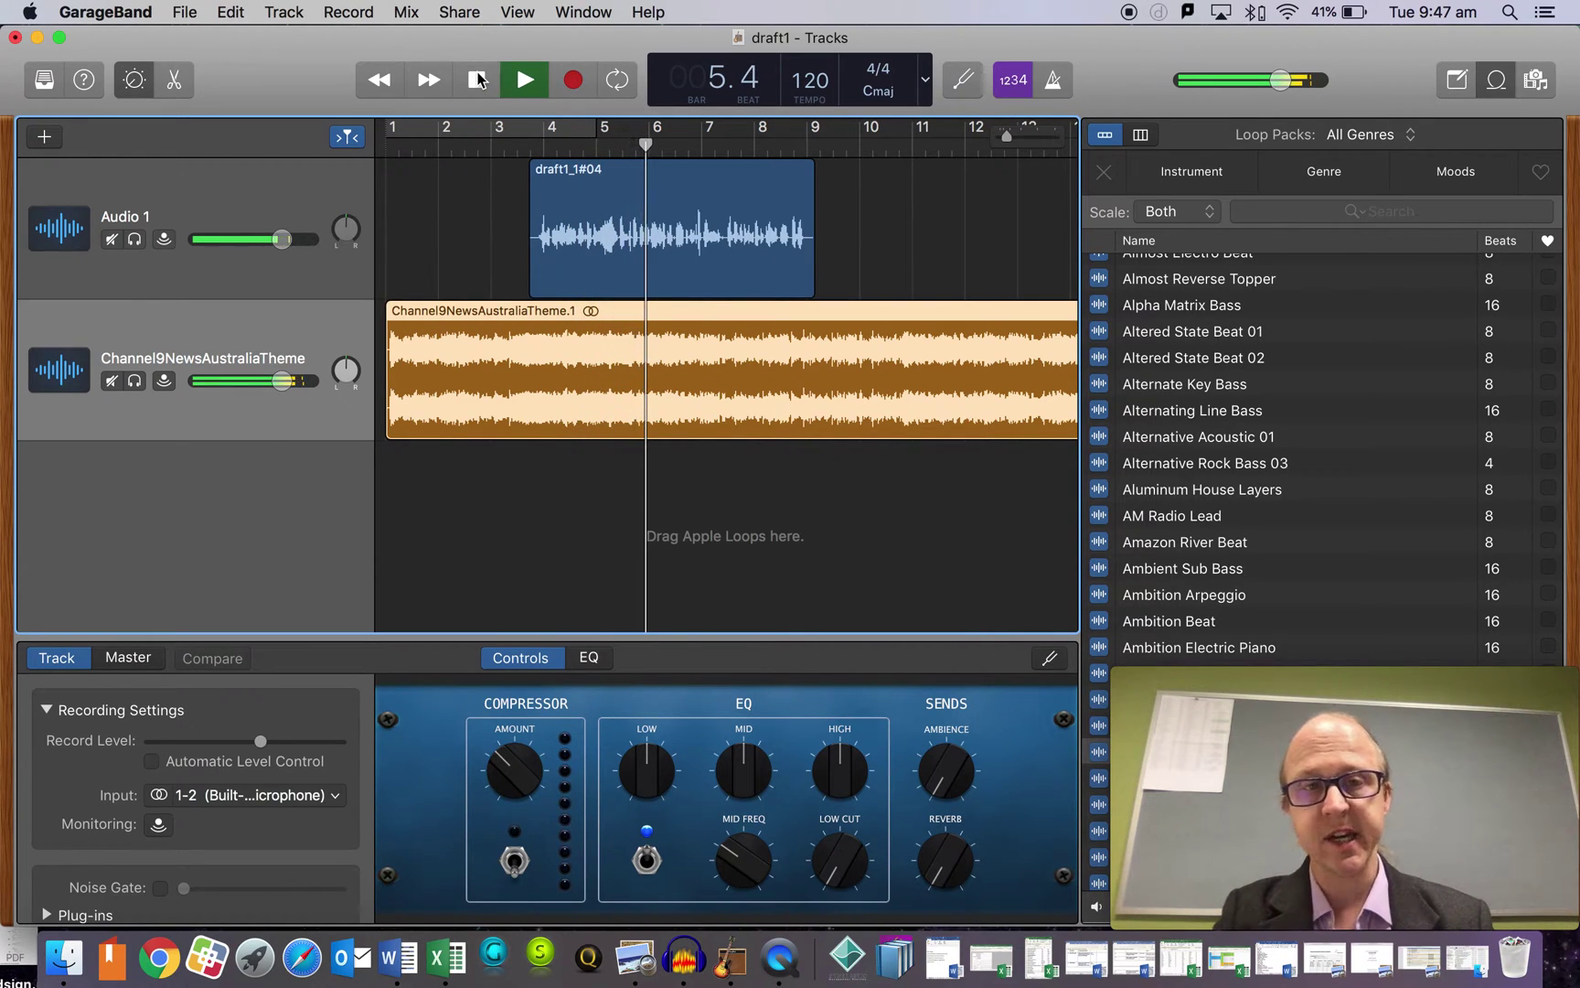
{"action": "key", "text": "space"}
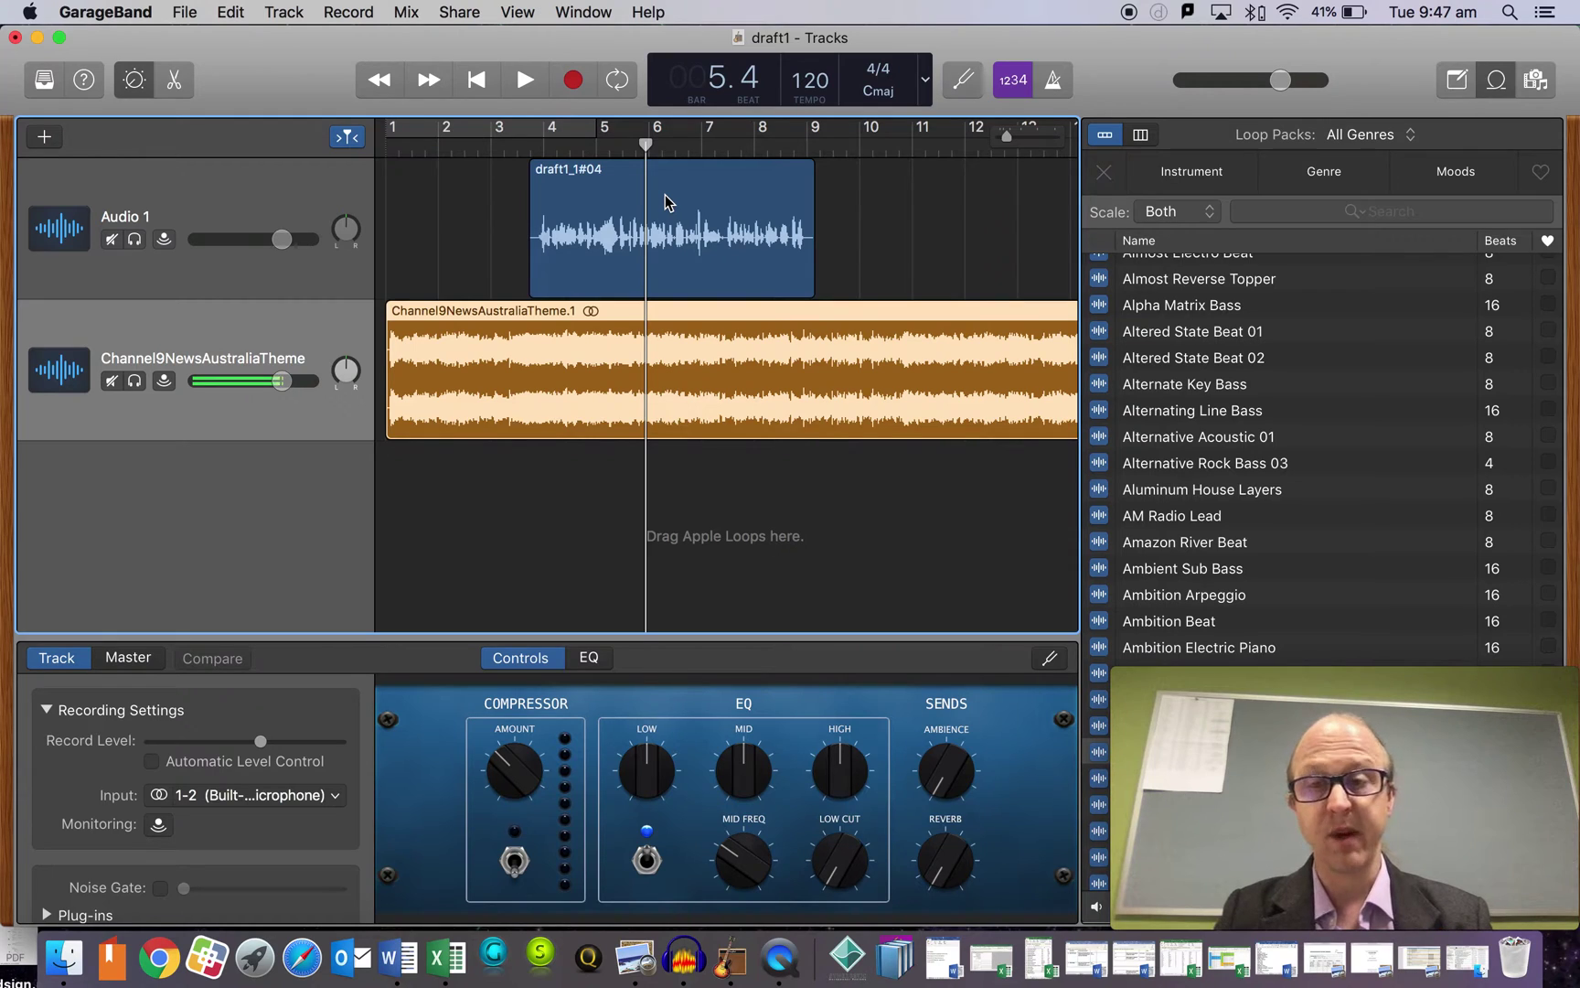
Step: Show the volume automation and add a volume point on the Channel9NewsAustraliaTheme track at about bar 3.5, at about -2.7 dB
{"action": "mouse_move", "coordinate": [279, 381]}
{"action": "left_mouse_down"}
{"action": "mouse_move", "coordinate": [252, 382]}
{"action": "mouse_move", "coordinate": [281, 381]}
{"action": "left_mouse_up"}
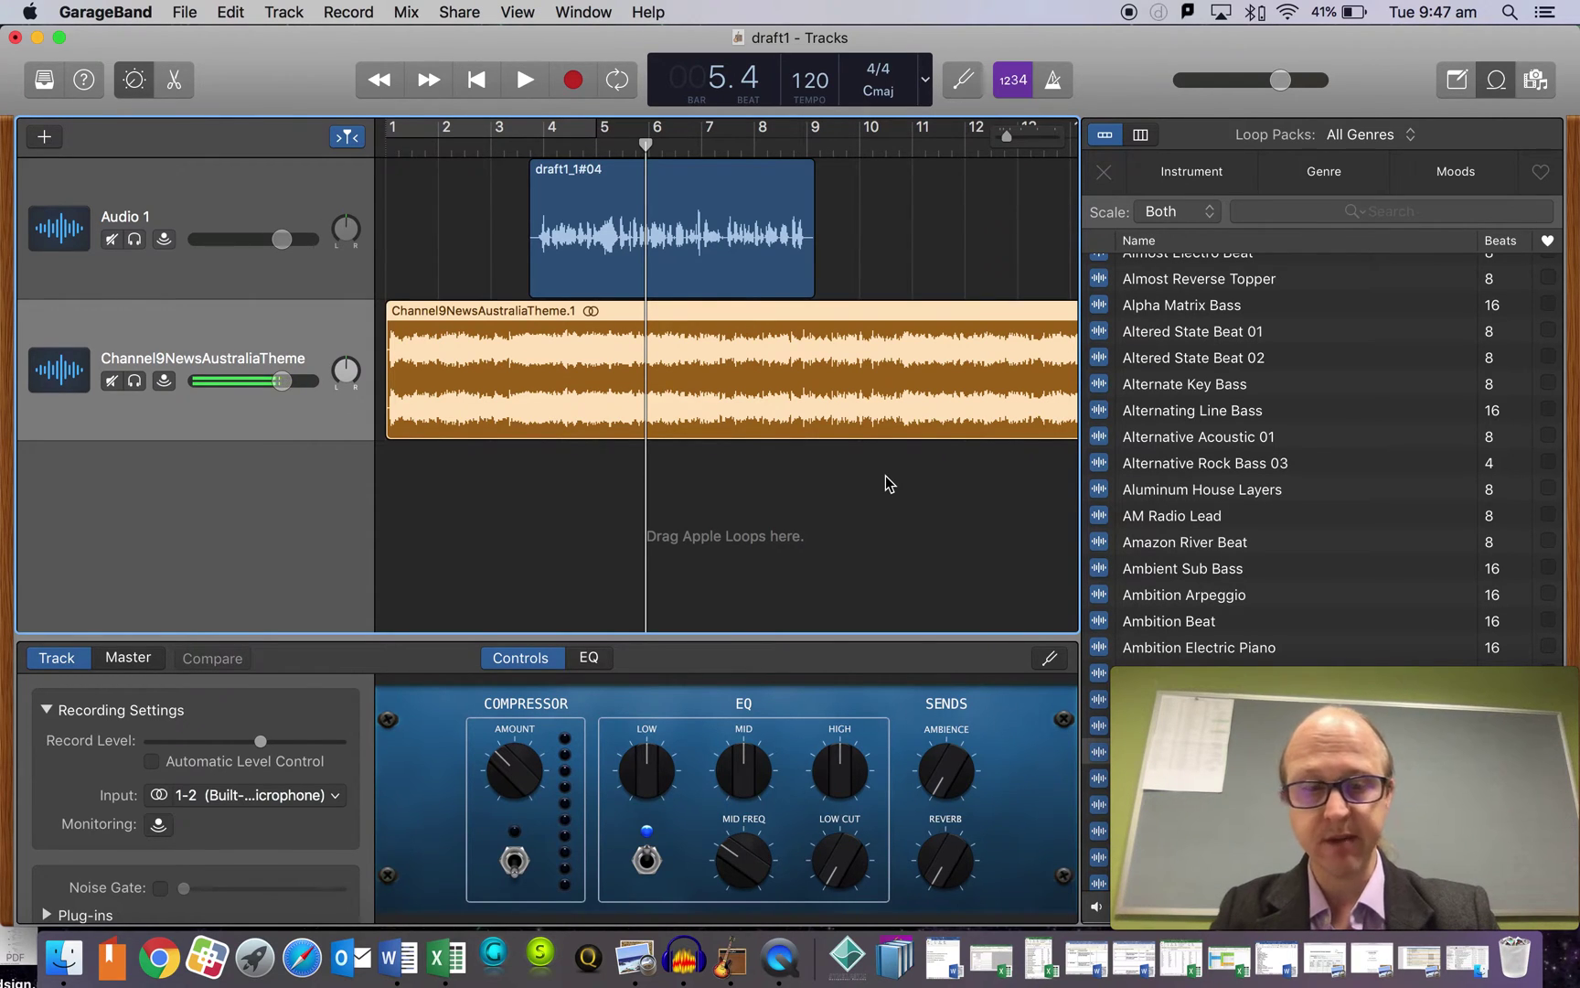
{"action": "key", "text": "a"}
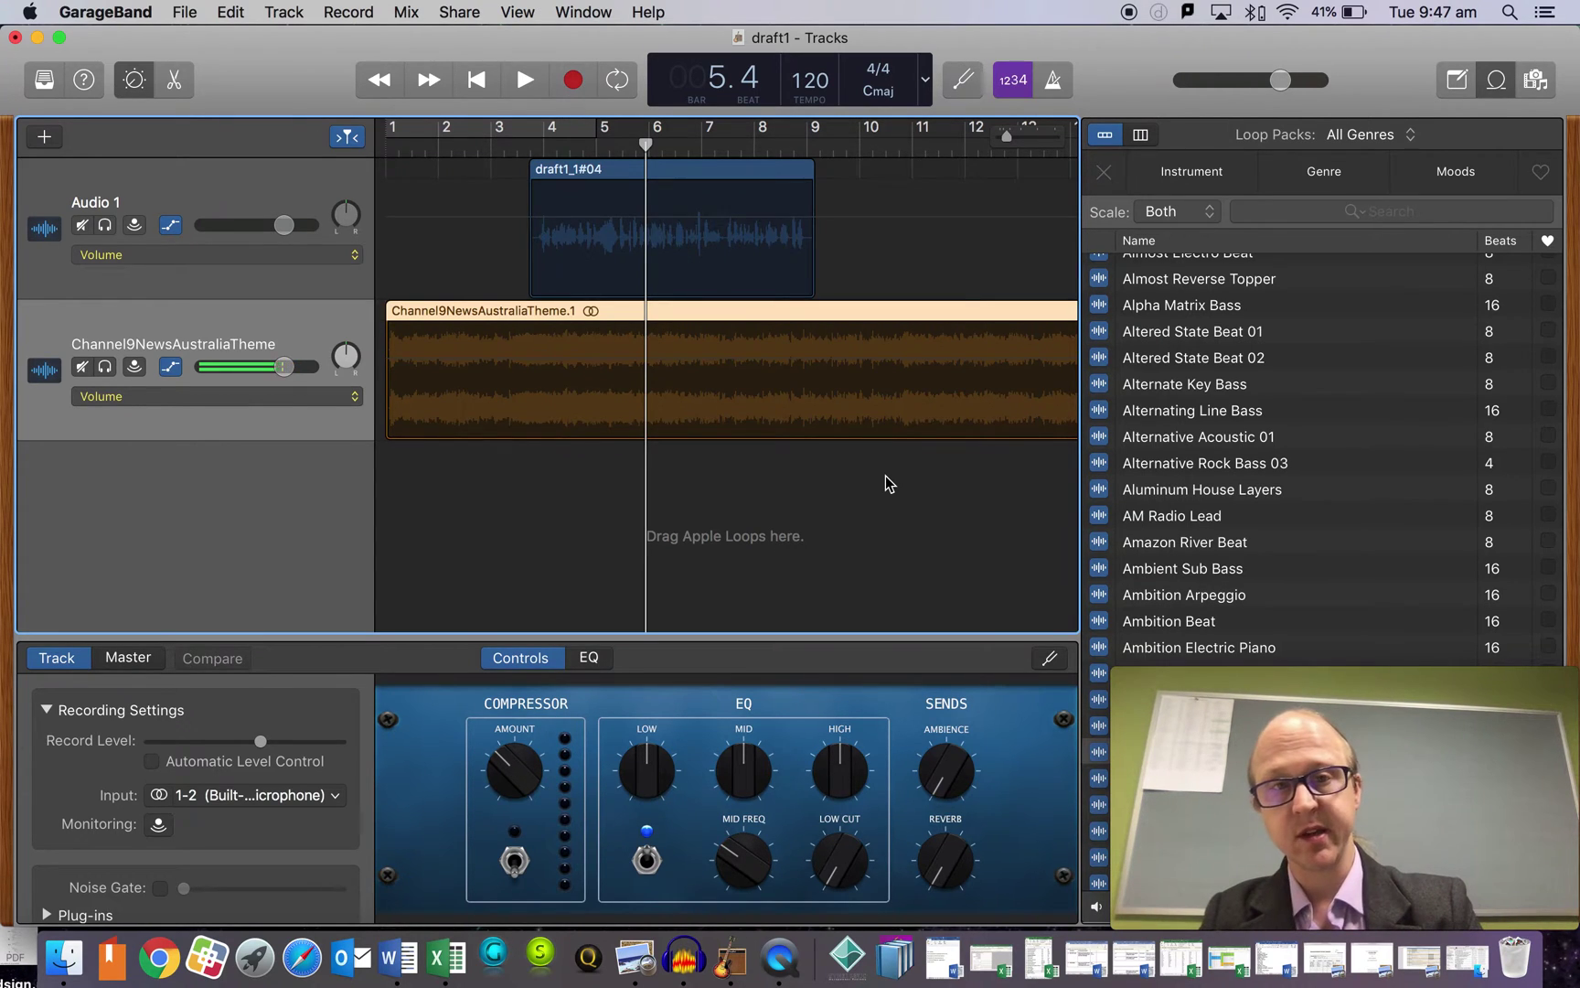
{"action": "key", "text": "a"}
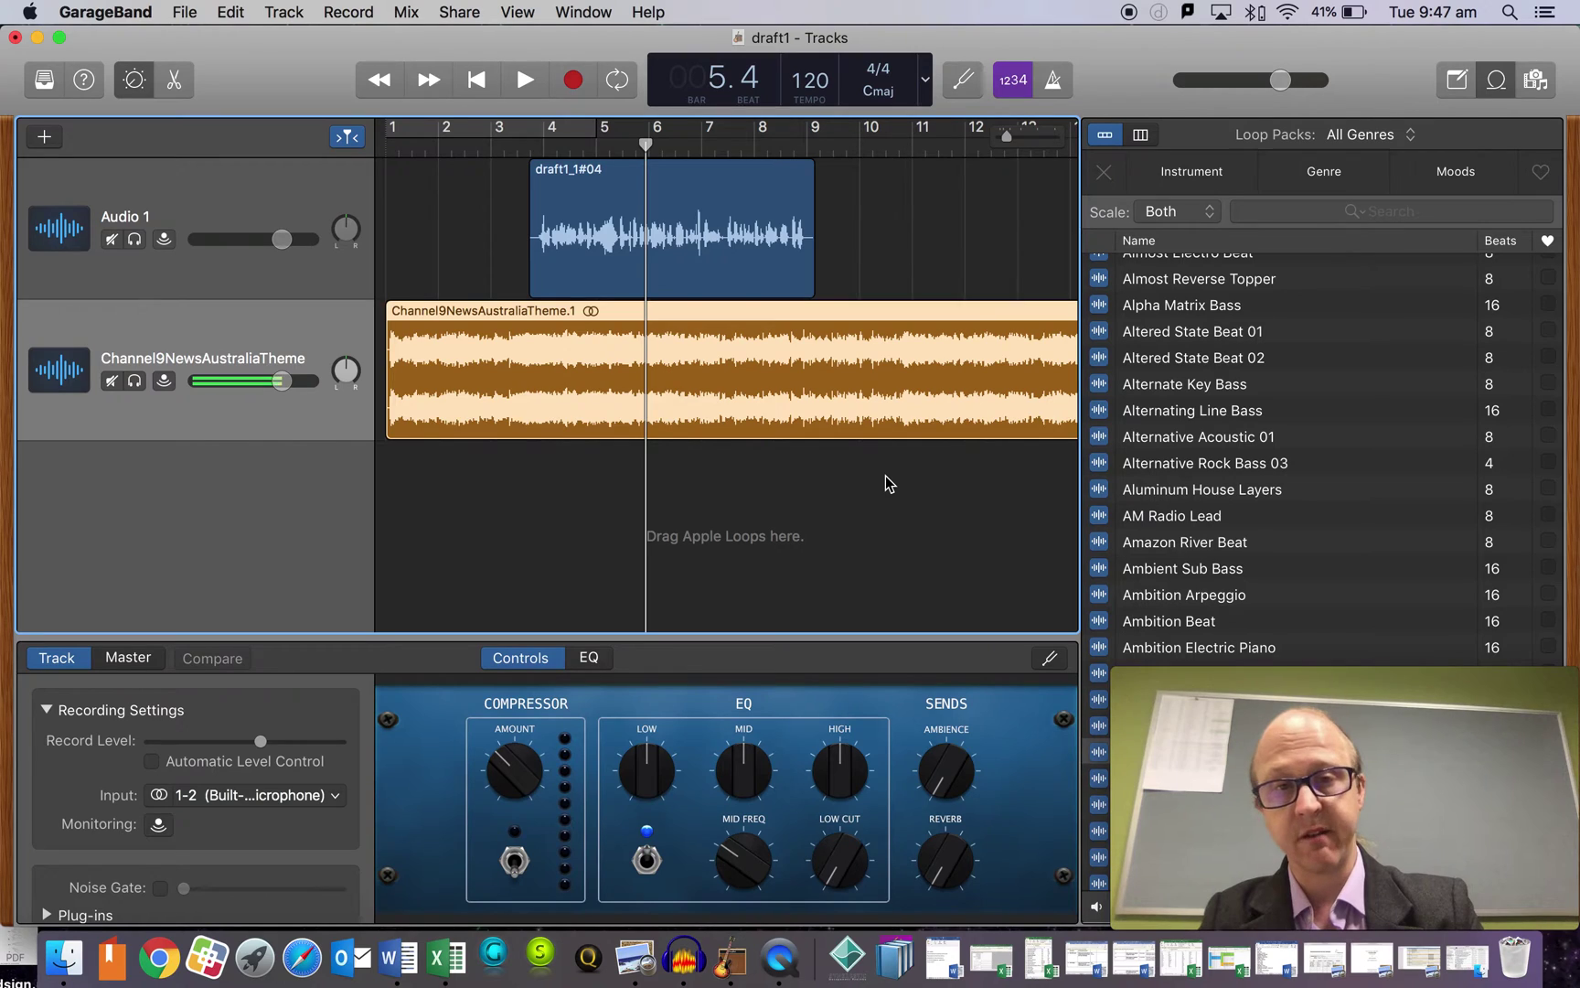
{"action": "key", "text": "a"}
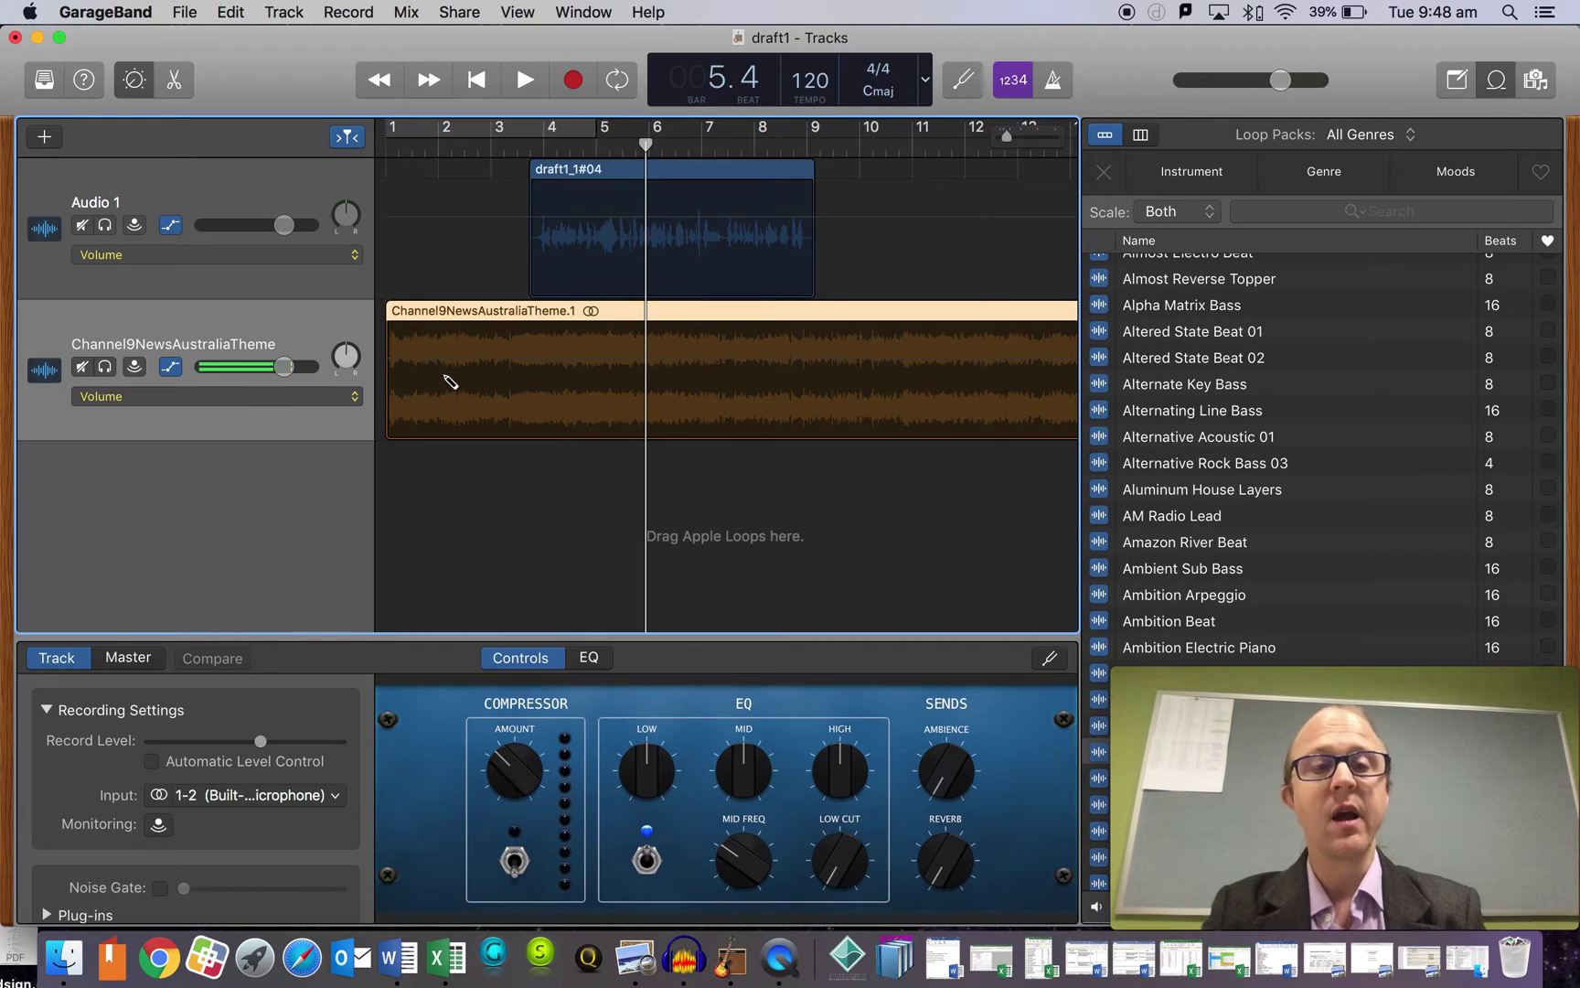
{"action": "left_click", "coordinate": [500, 369]}
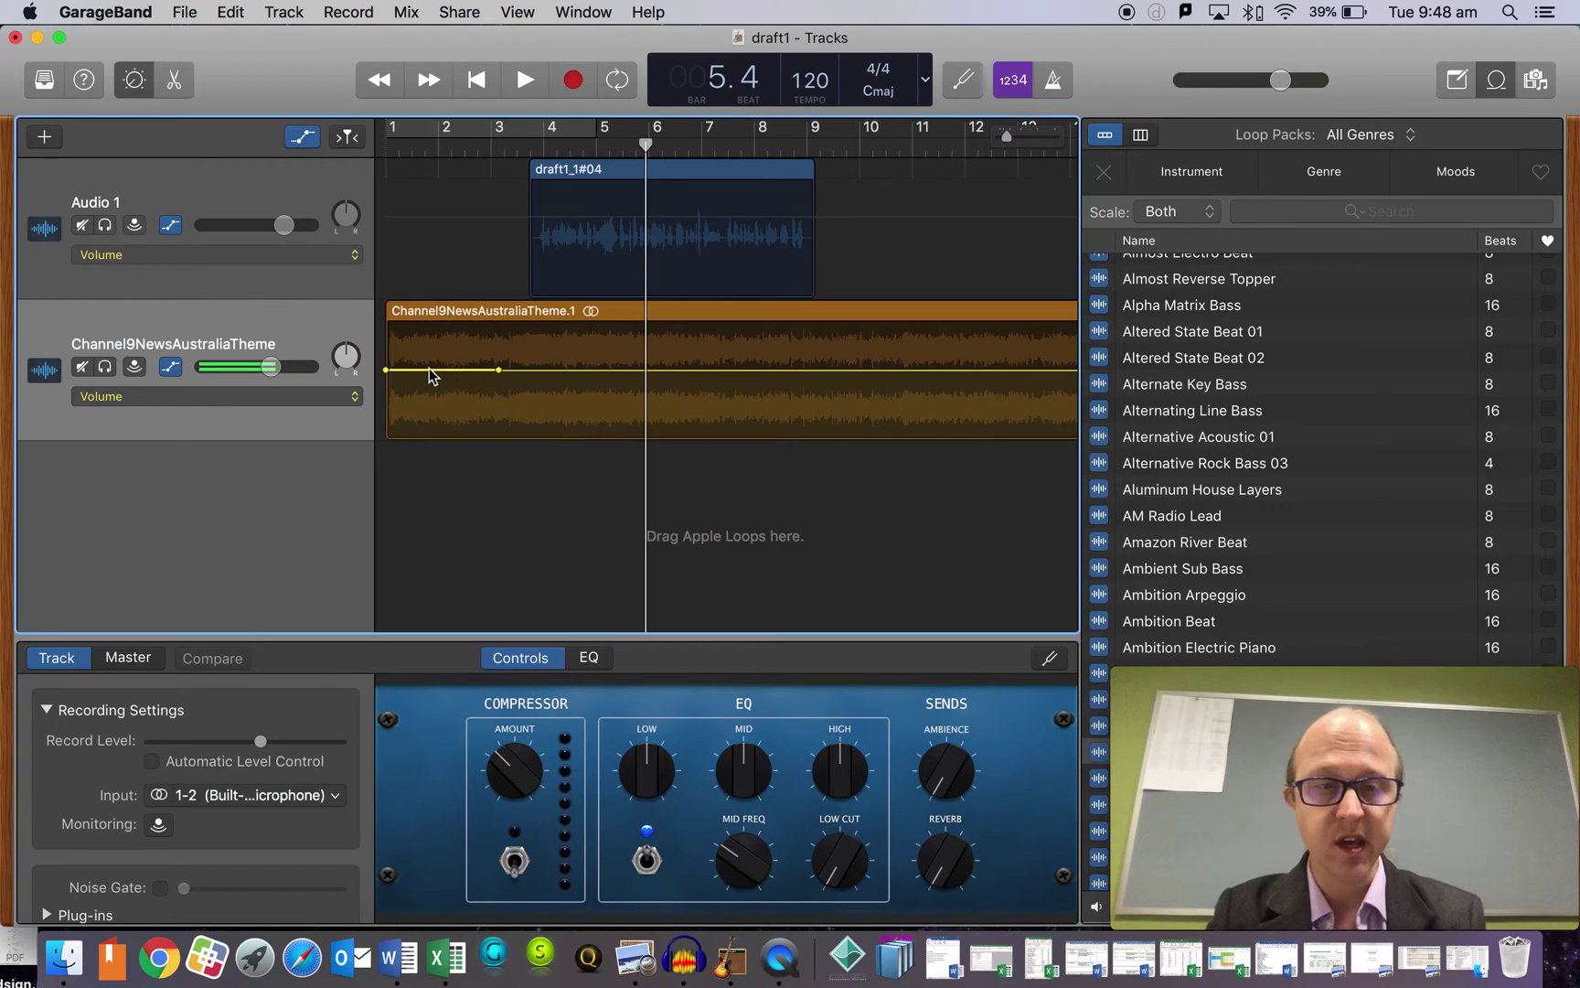
{"action": "left_click", "coordinate": [498, 370]}
{"action": "left_click_drag", "start_coordinate": [498, 369], "coordinate": [573, 370]}
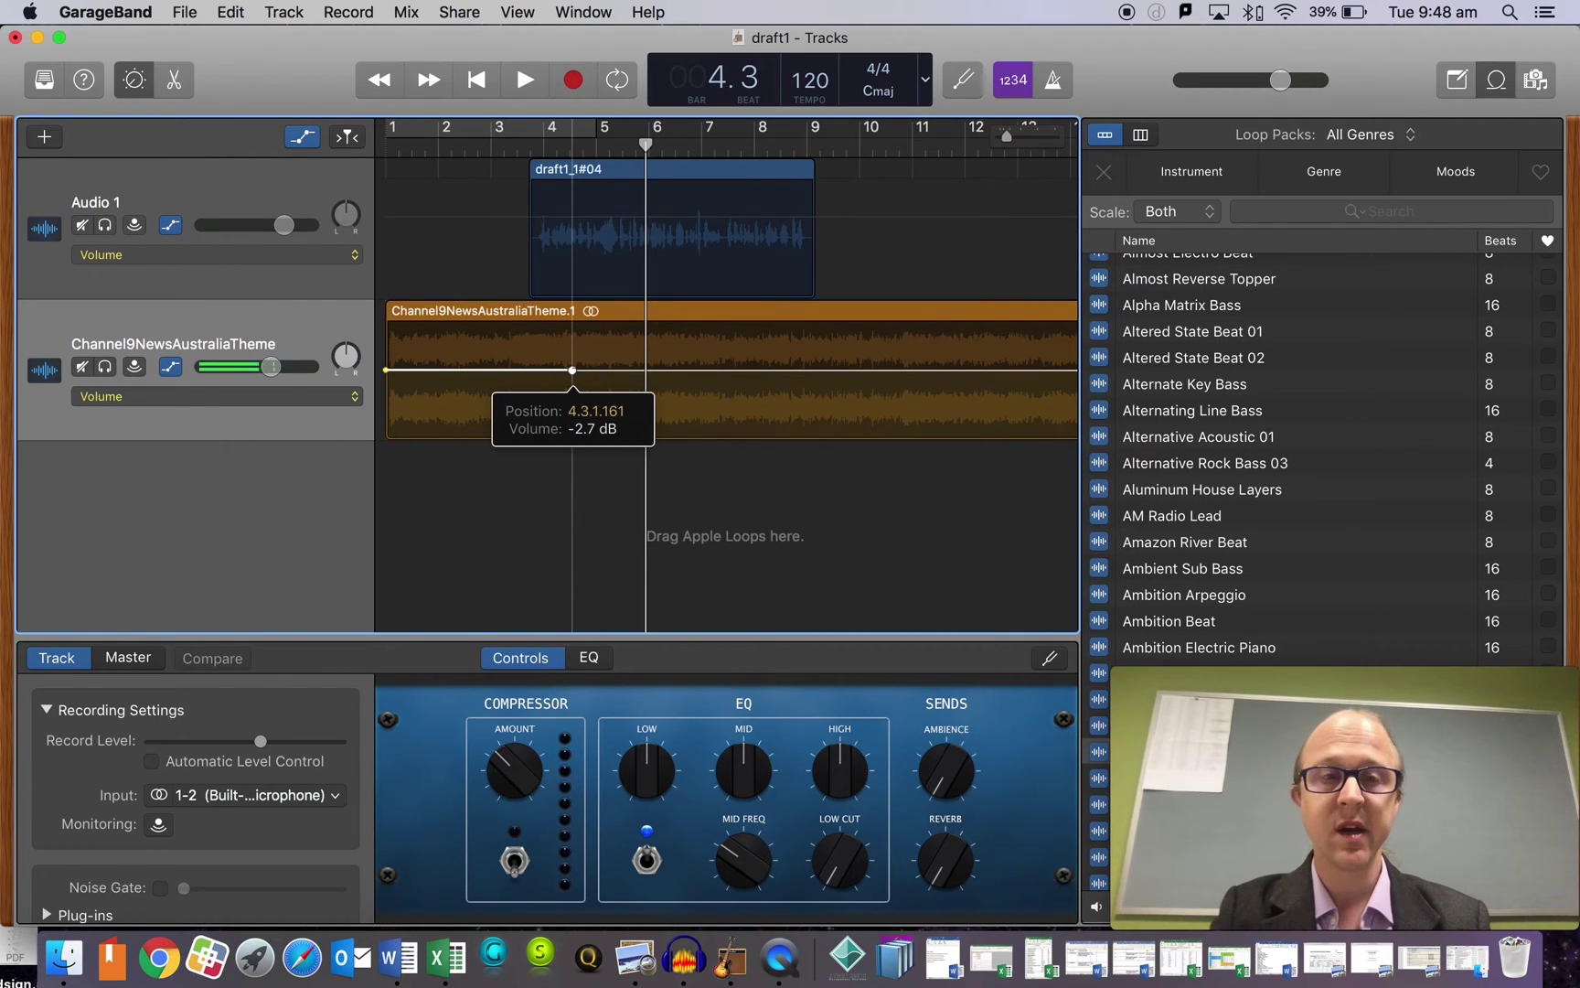
{"action": "left_click_drag", "start_coordinate": [572, 370], "coordinate": [517, 369]}
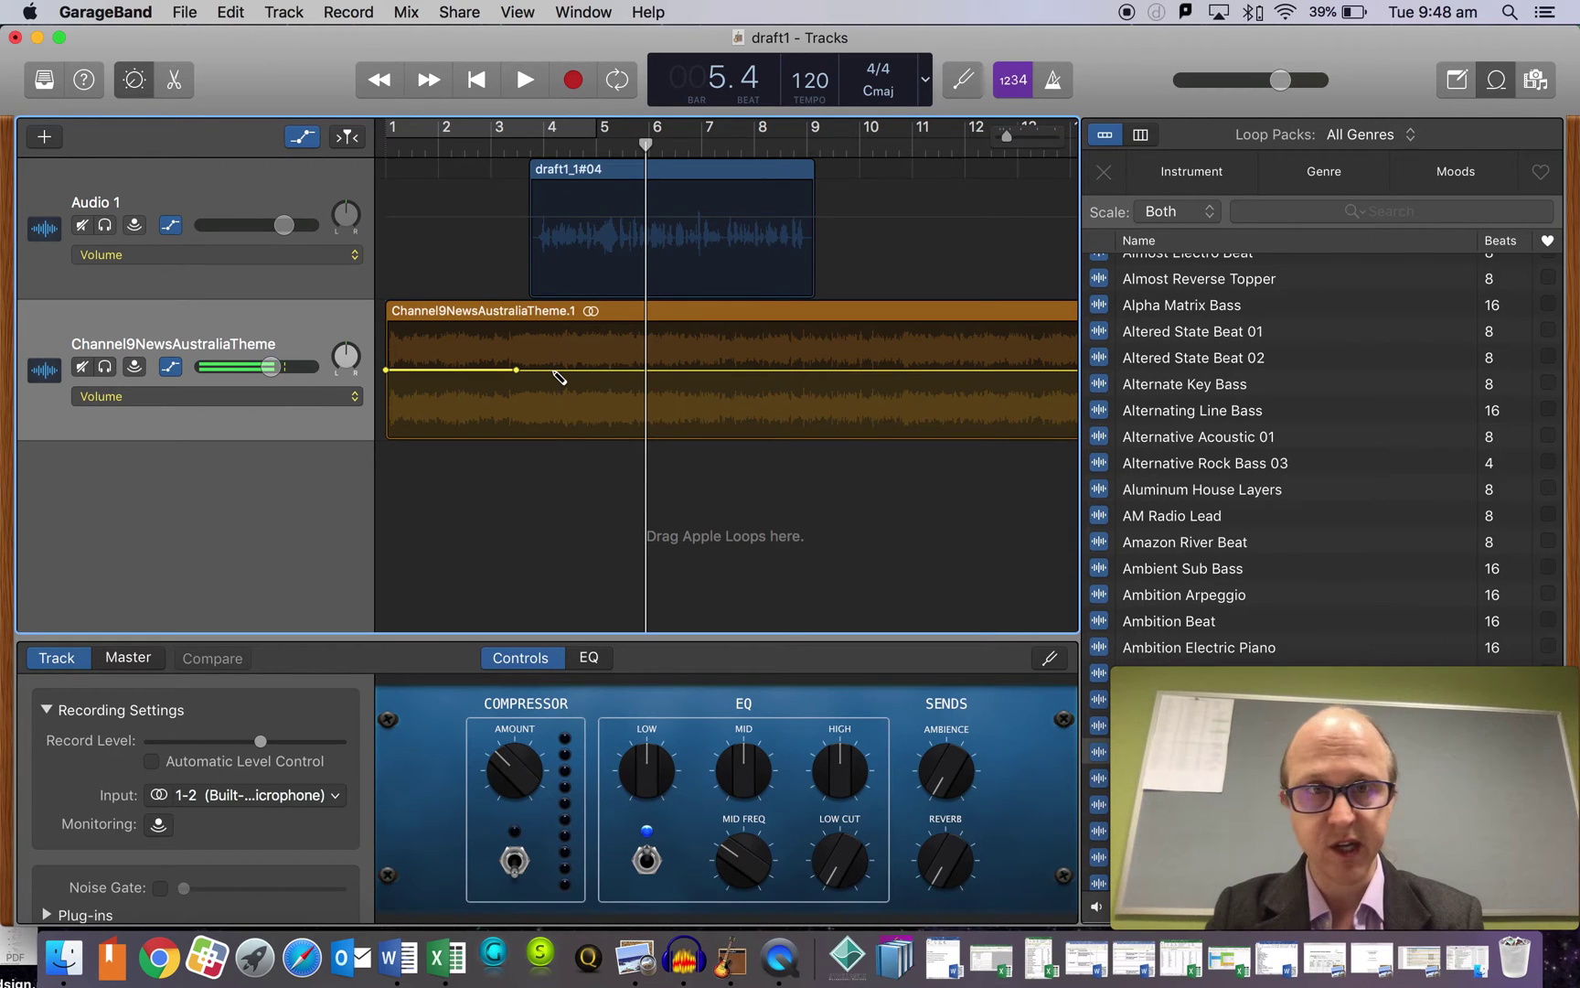
Step: Fade the theme music down by about bar 4.7, keep it low under the voice, and raise it again from about bar 8.3 to 9.6
{"action": "left_click", "coordinate": [552, 371]}
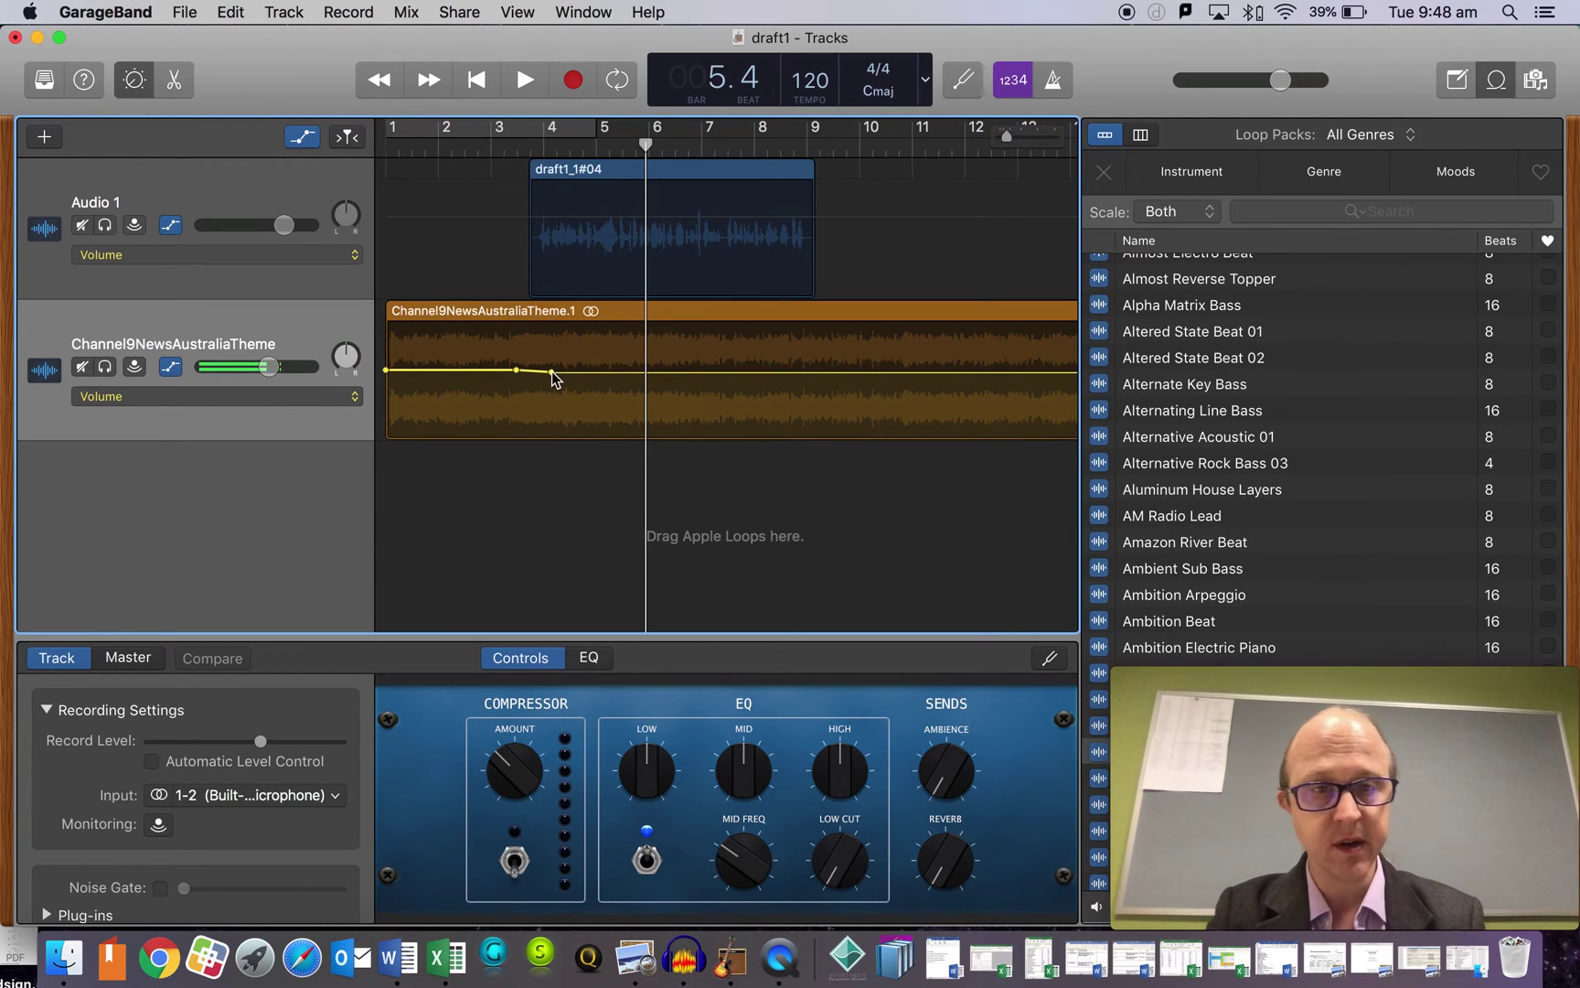
{"action": "left_click_drag", "start_coordinate": [552, 373], "coordinate": [584, 405]}
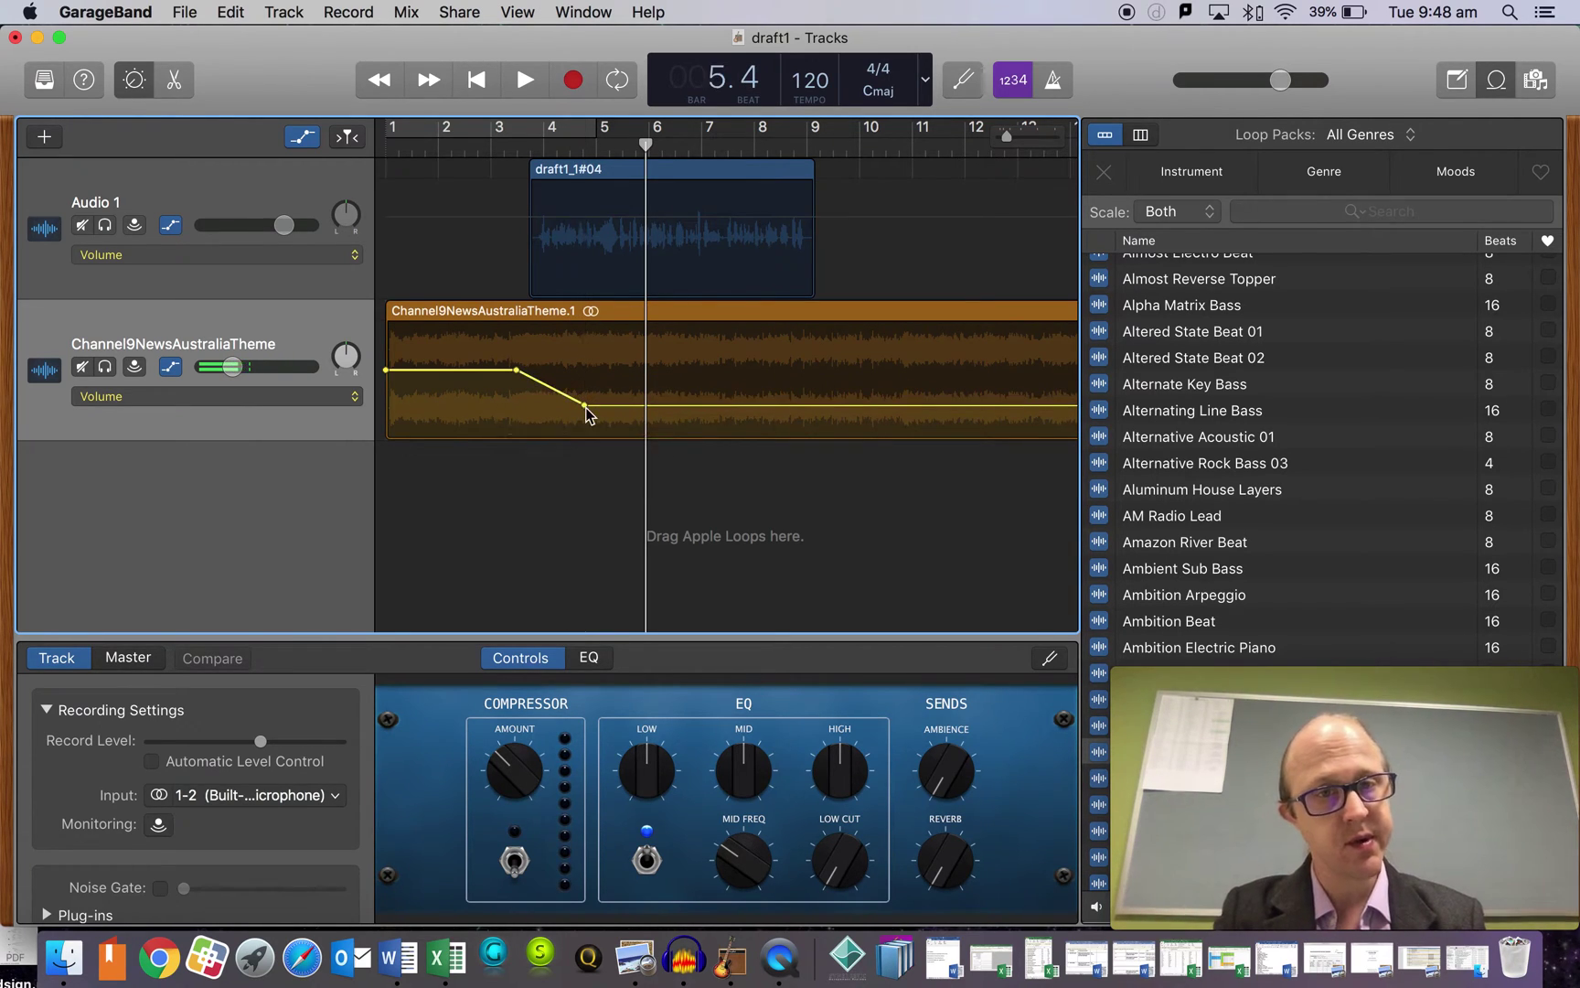
{"action": "left_click", "coordinate": [771, 408]}
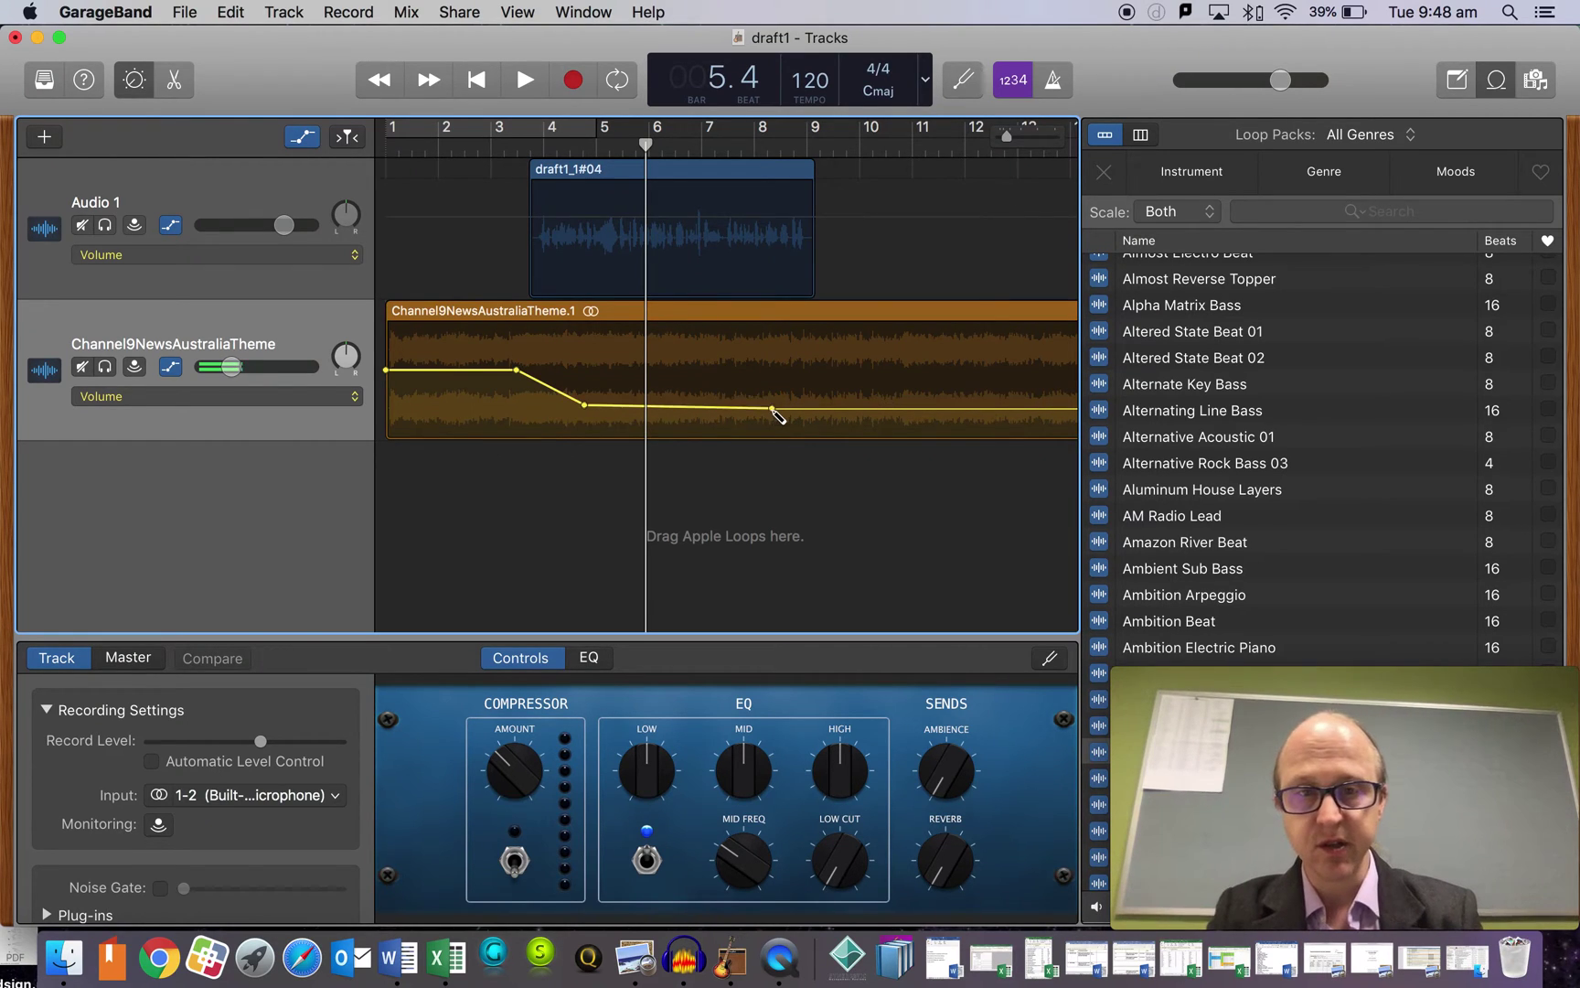
{"action": "left_click", "coordinate": [842, 408]}
{"action": "left_click_drag", "start_coordinate": [841, 407], "coordinate": [835, 360]}
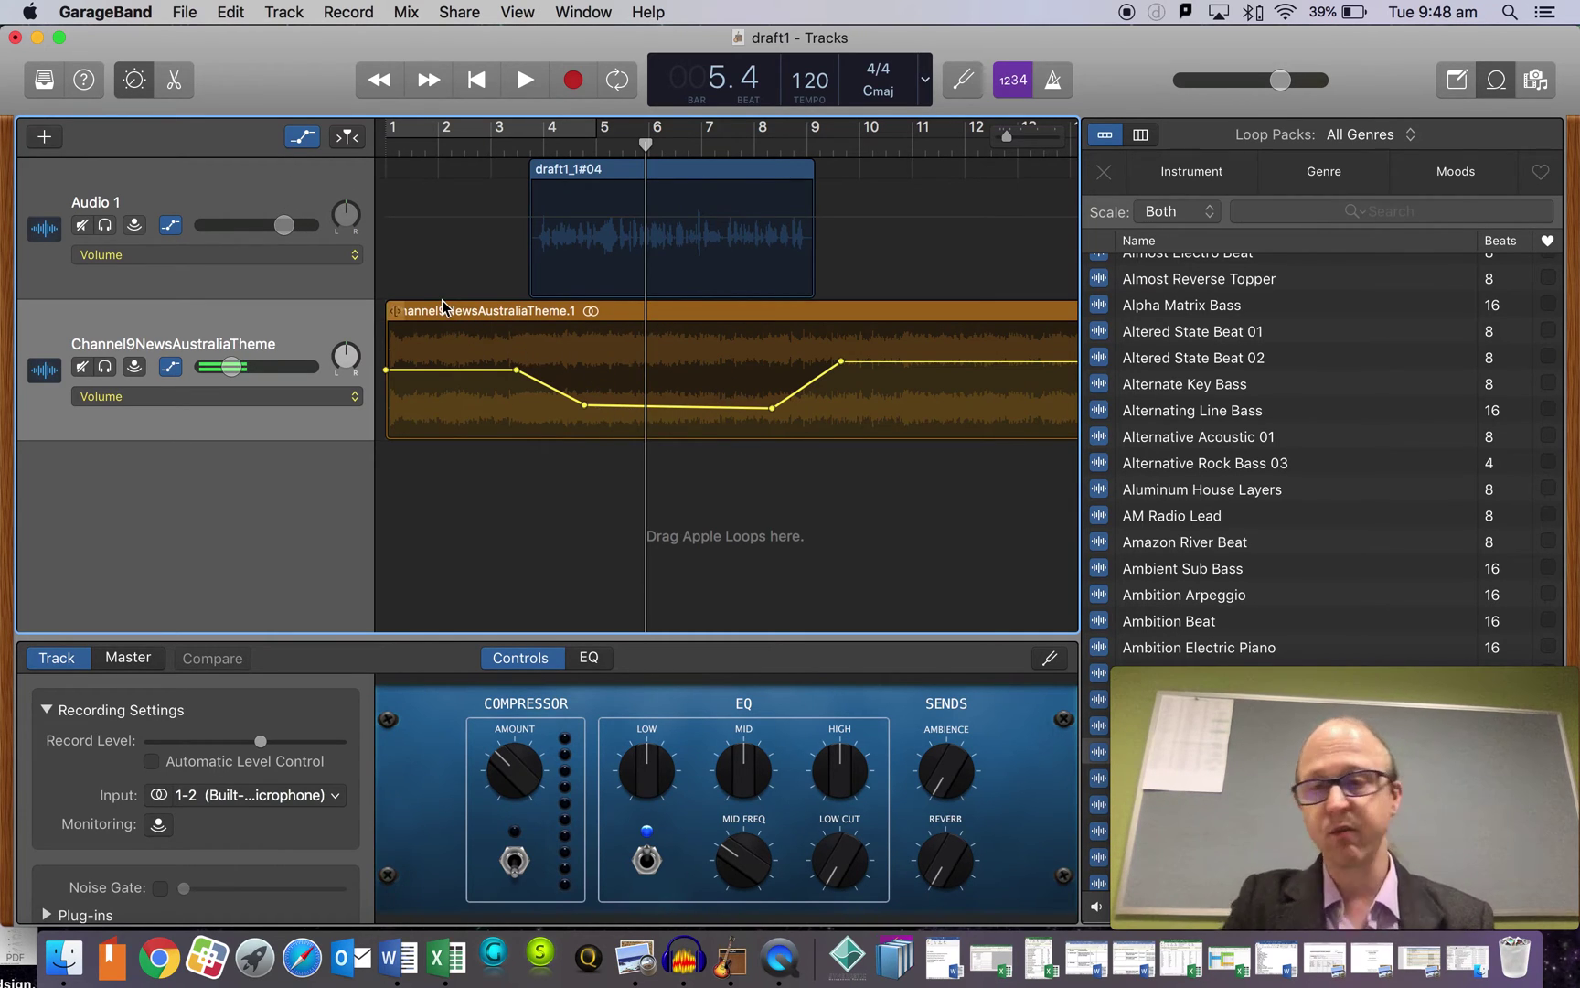
Step: Play the mix from the beginning to check the volume fades on the theme music, then stop
{"action": "left_click", "coordinate": [476, 81]}
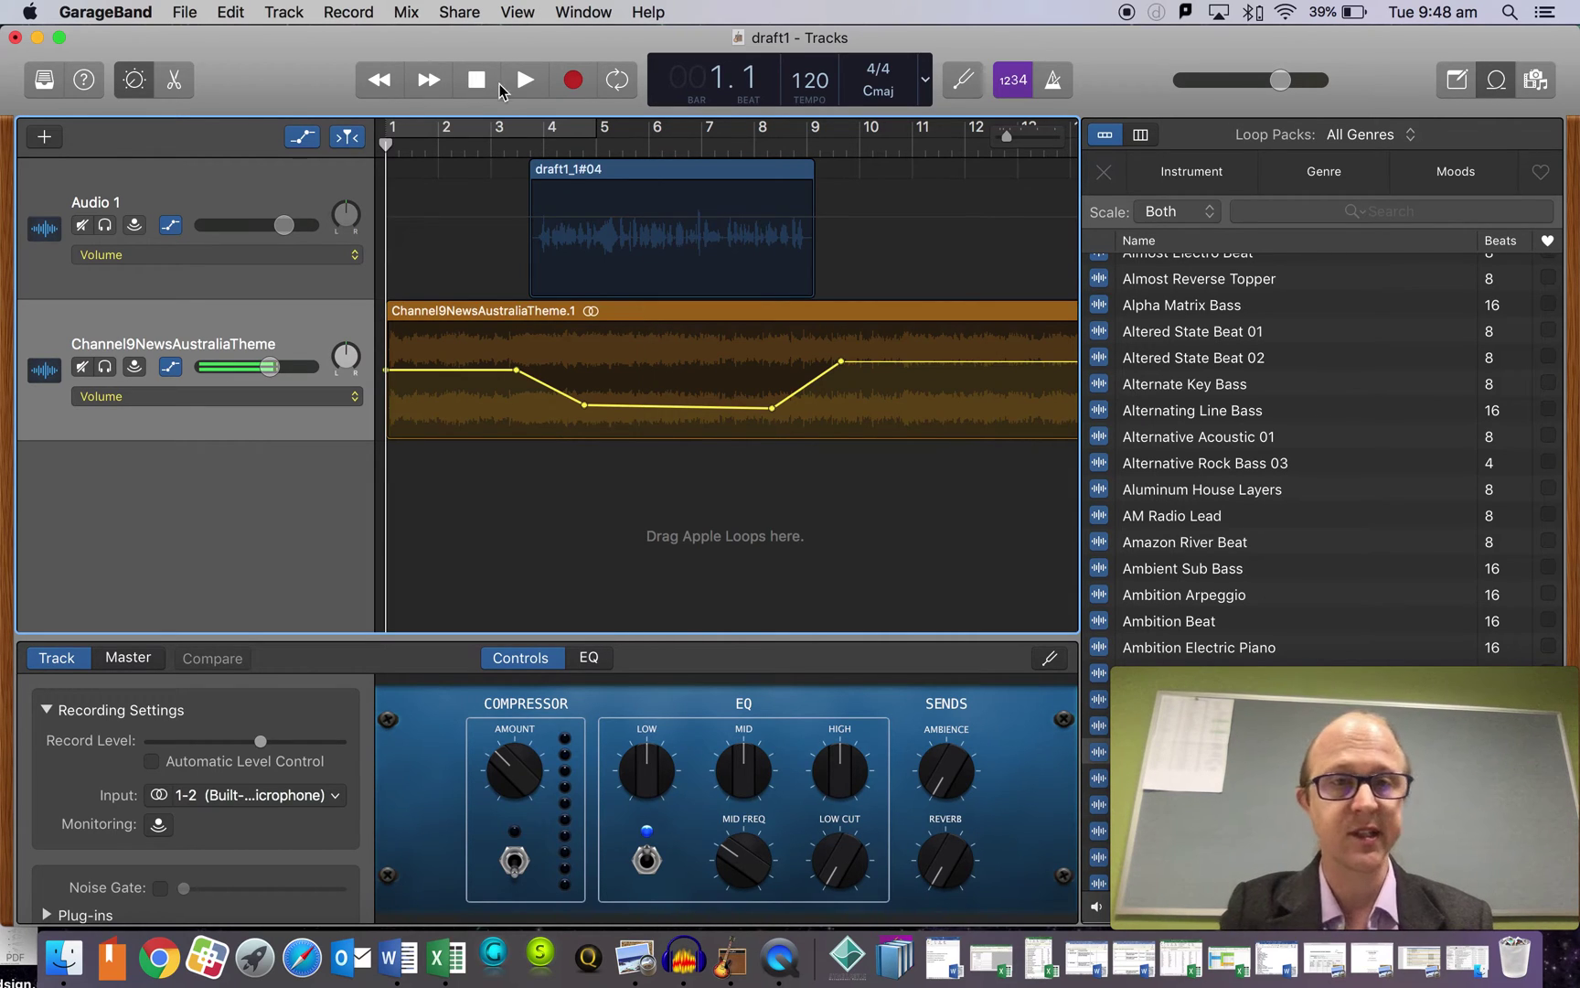
{"action": "left_click", "coordinate": [524, 92]}
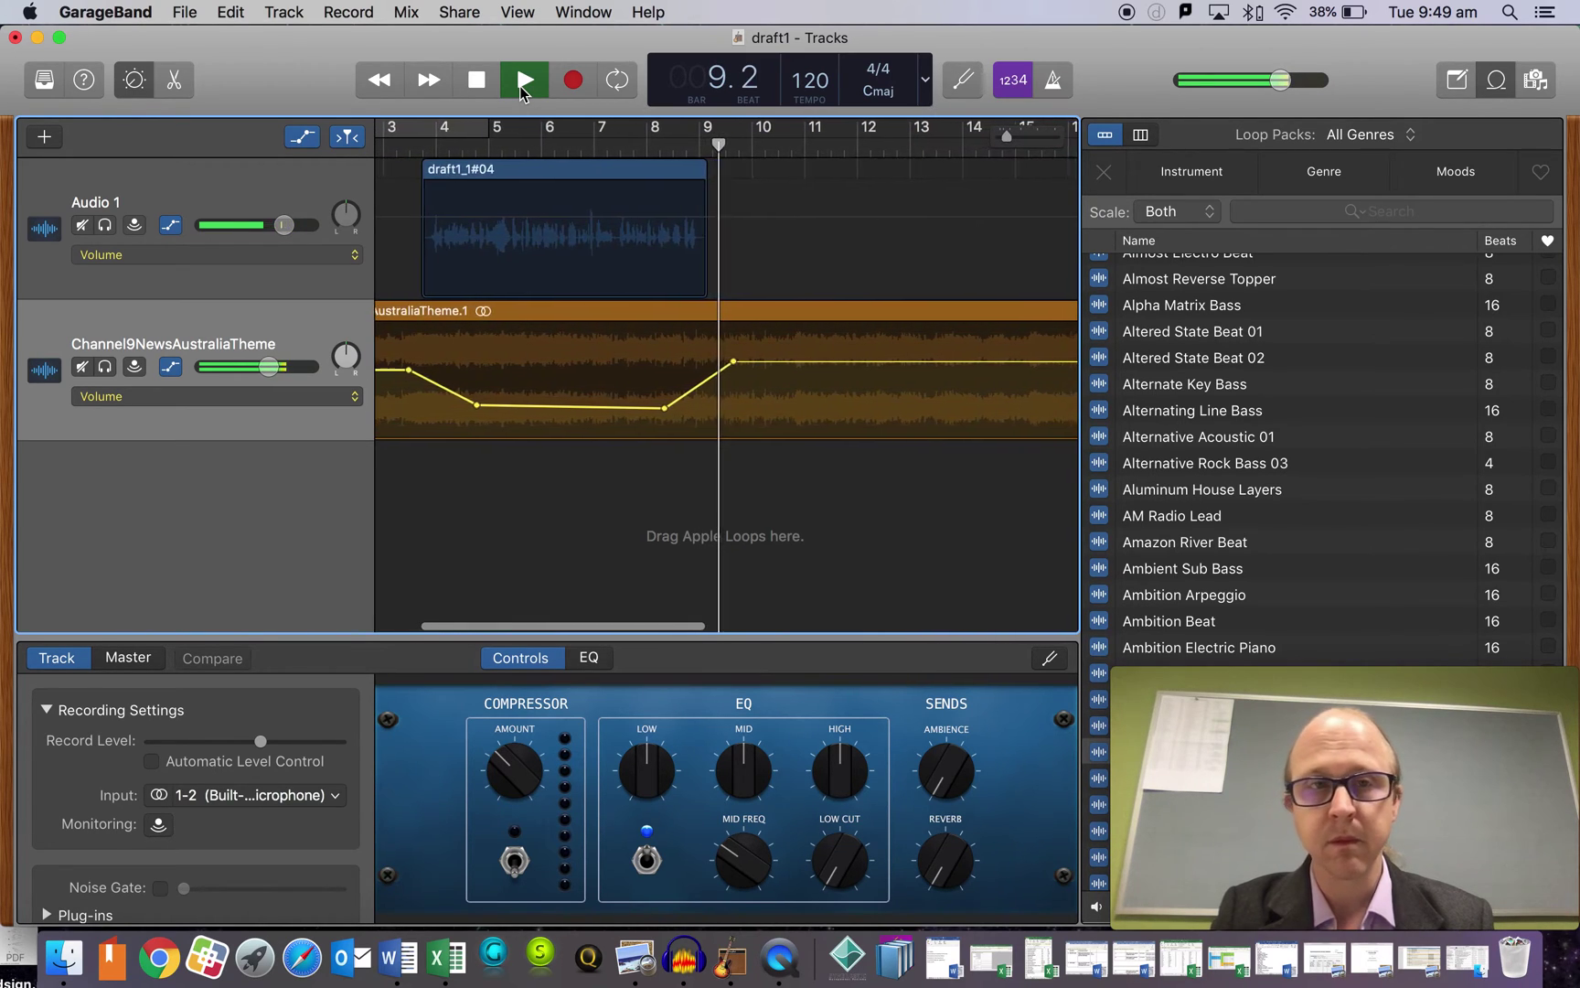
{"action": "left_click", "coordinate": [479, 82]}
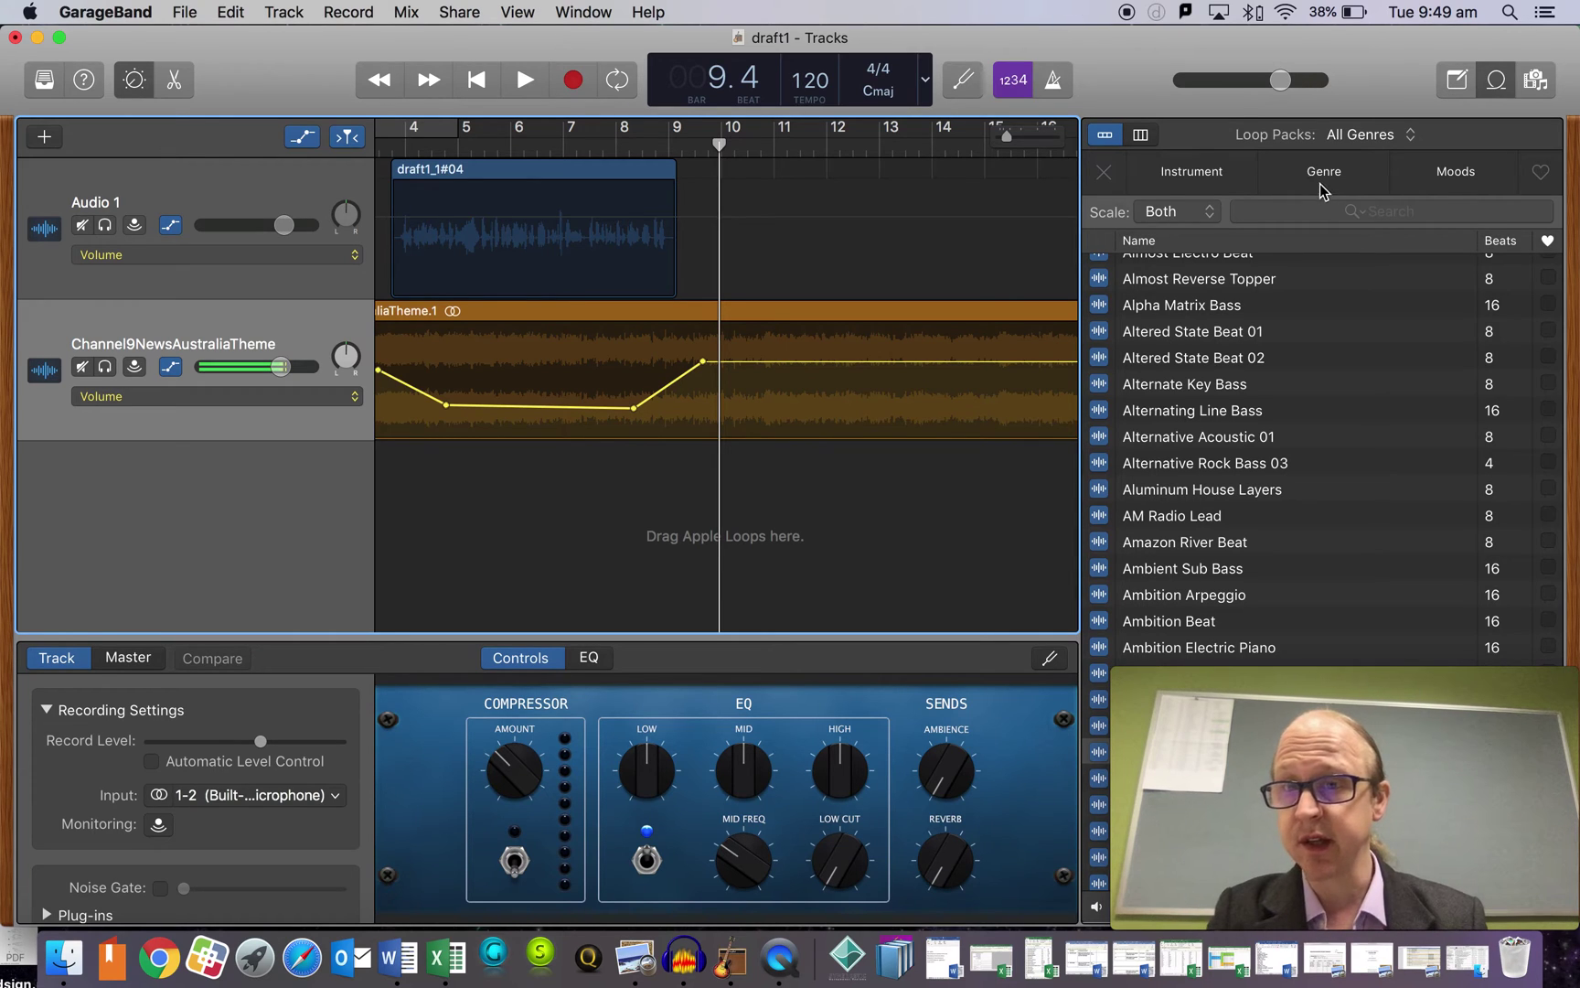
Step: Add the Amsterdam Layers 01 loop on a new track just before bar 10 and extend it to three repeats
{"action": "scroll", "coordinate": [1182, 592], "scroll_direction": "down", "scroll_amount": 5}
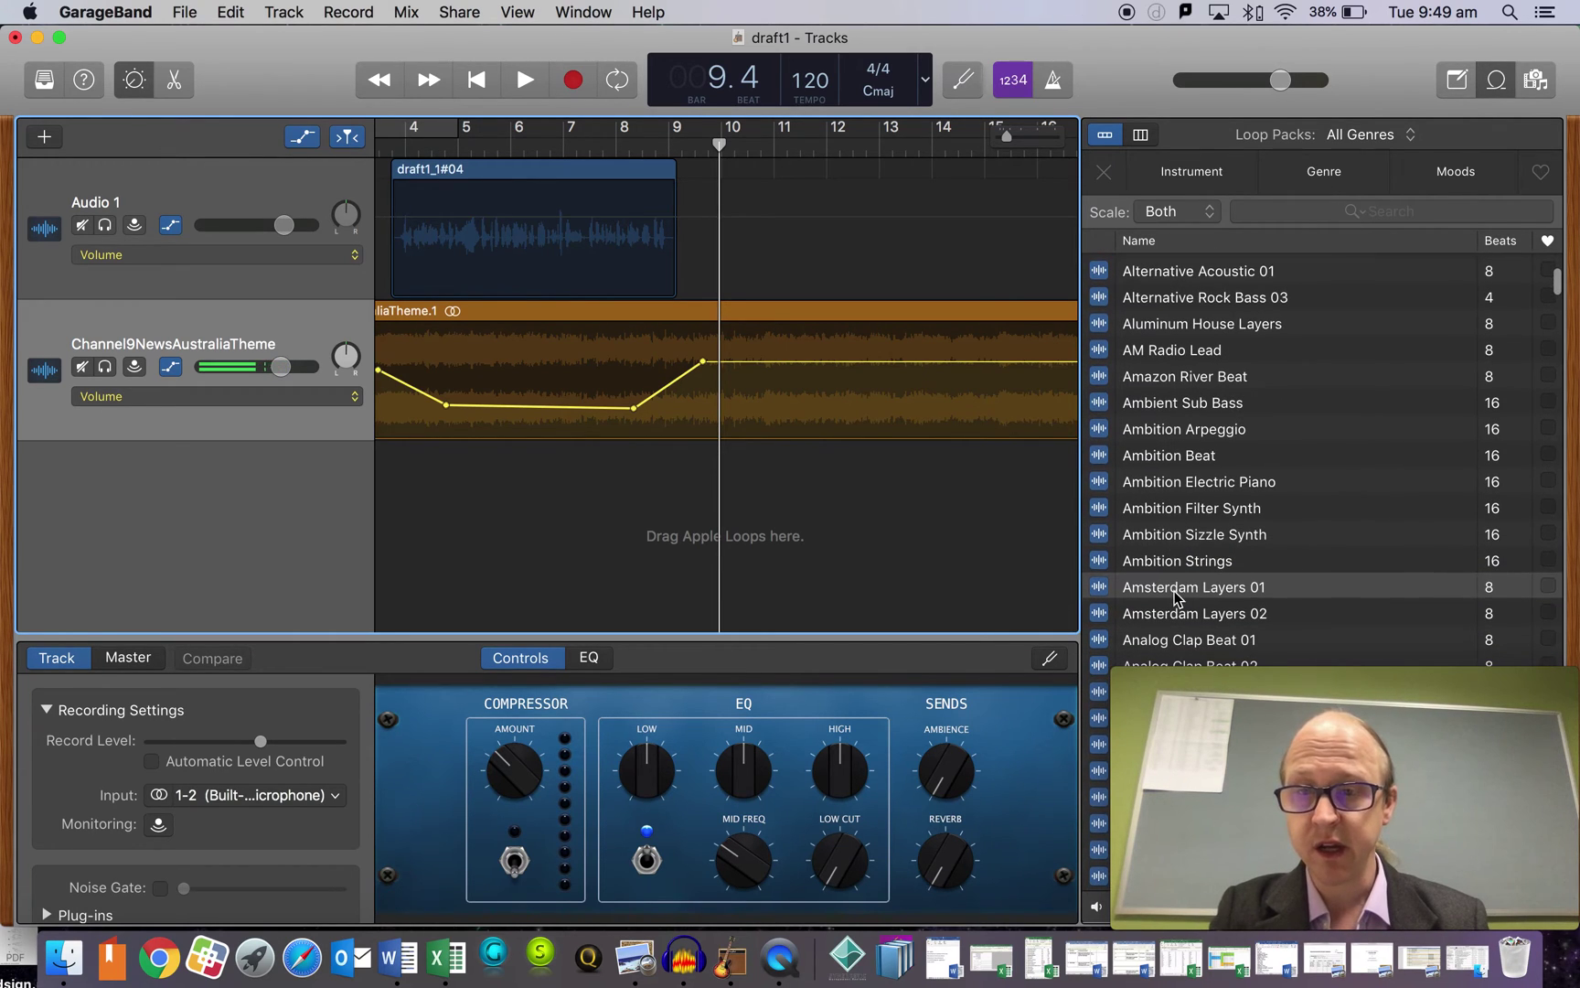
{"action": "left_click_drag", "start_coordinate": [1182, 592], "coordinate": [714, 526]}
{"action": "mouse_move", "coordinate": [809, 450]}
{"action": "left_mouse_down"}
{"action": "mouse_move", "coordinate": [931, 448]}
{"action": "mouse_move", "coordinate": [813, 447]}
{"action": "left_mouse_up"}
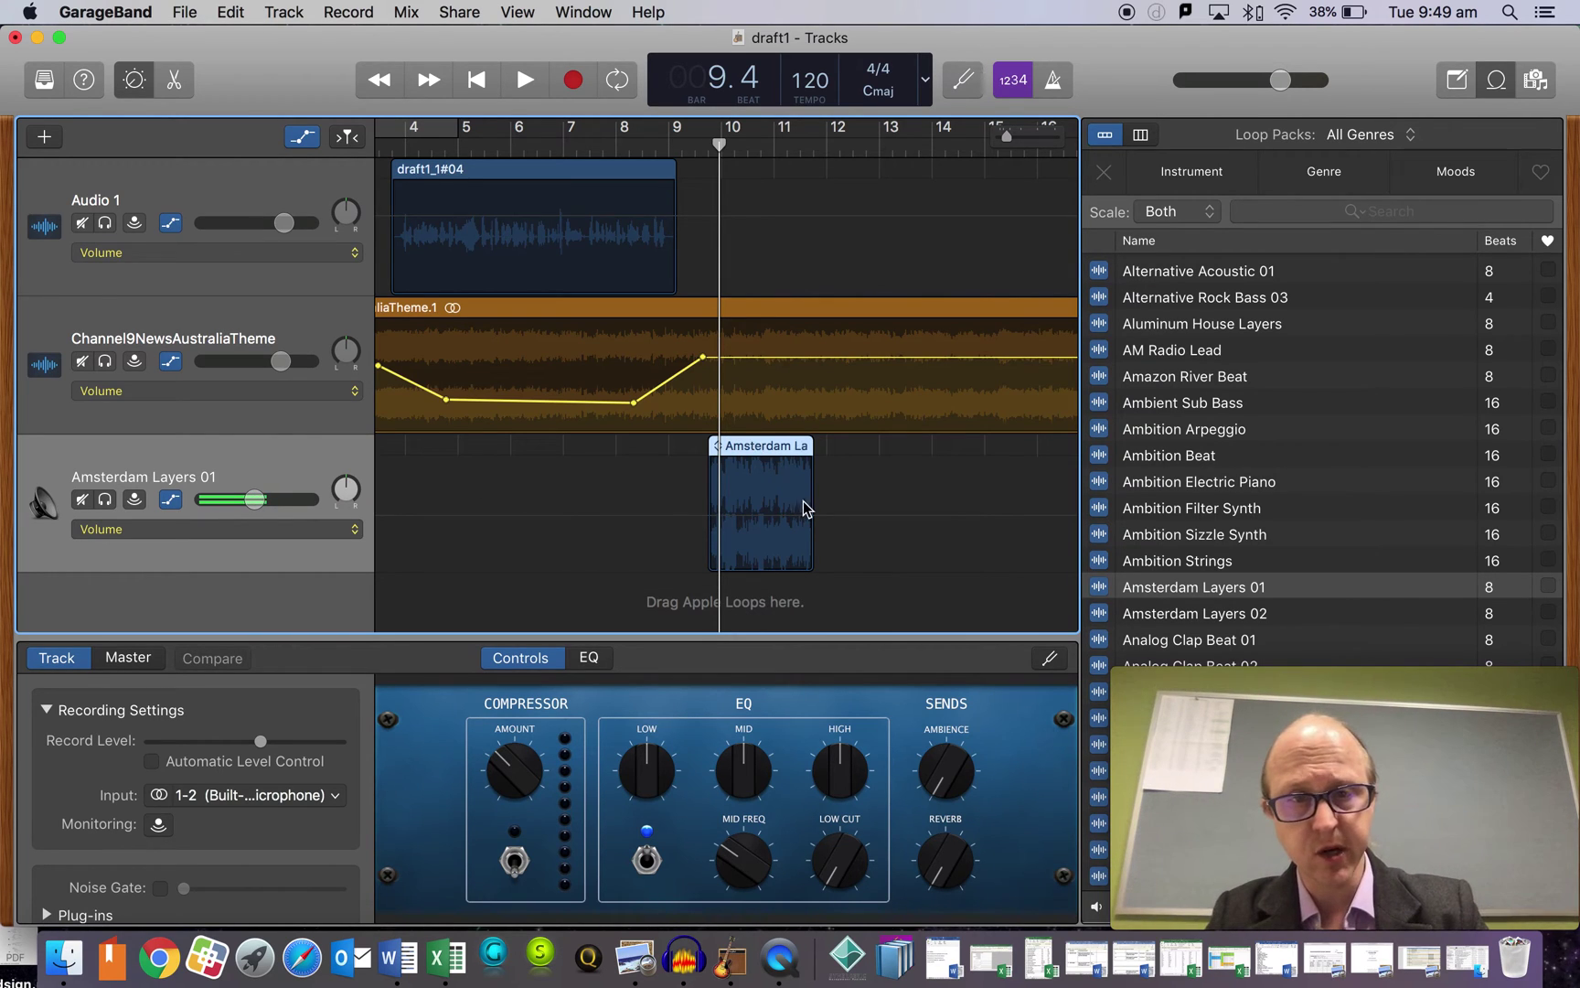
{"action": "left_click_drag", "start_coordinate": [805, 445], "coordinate": [980, 448]}
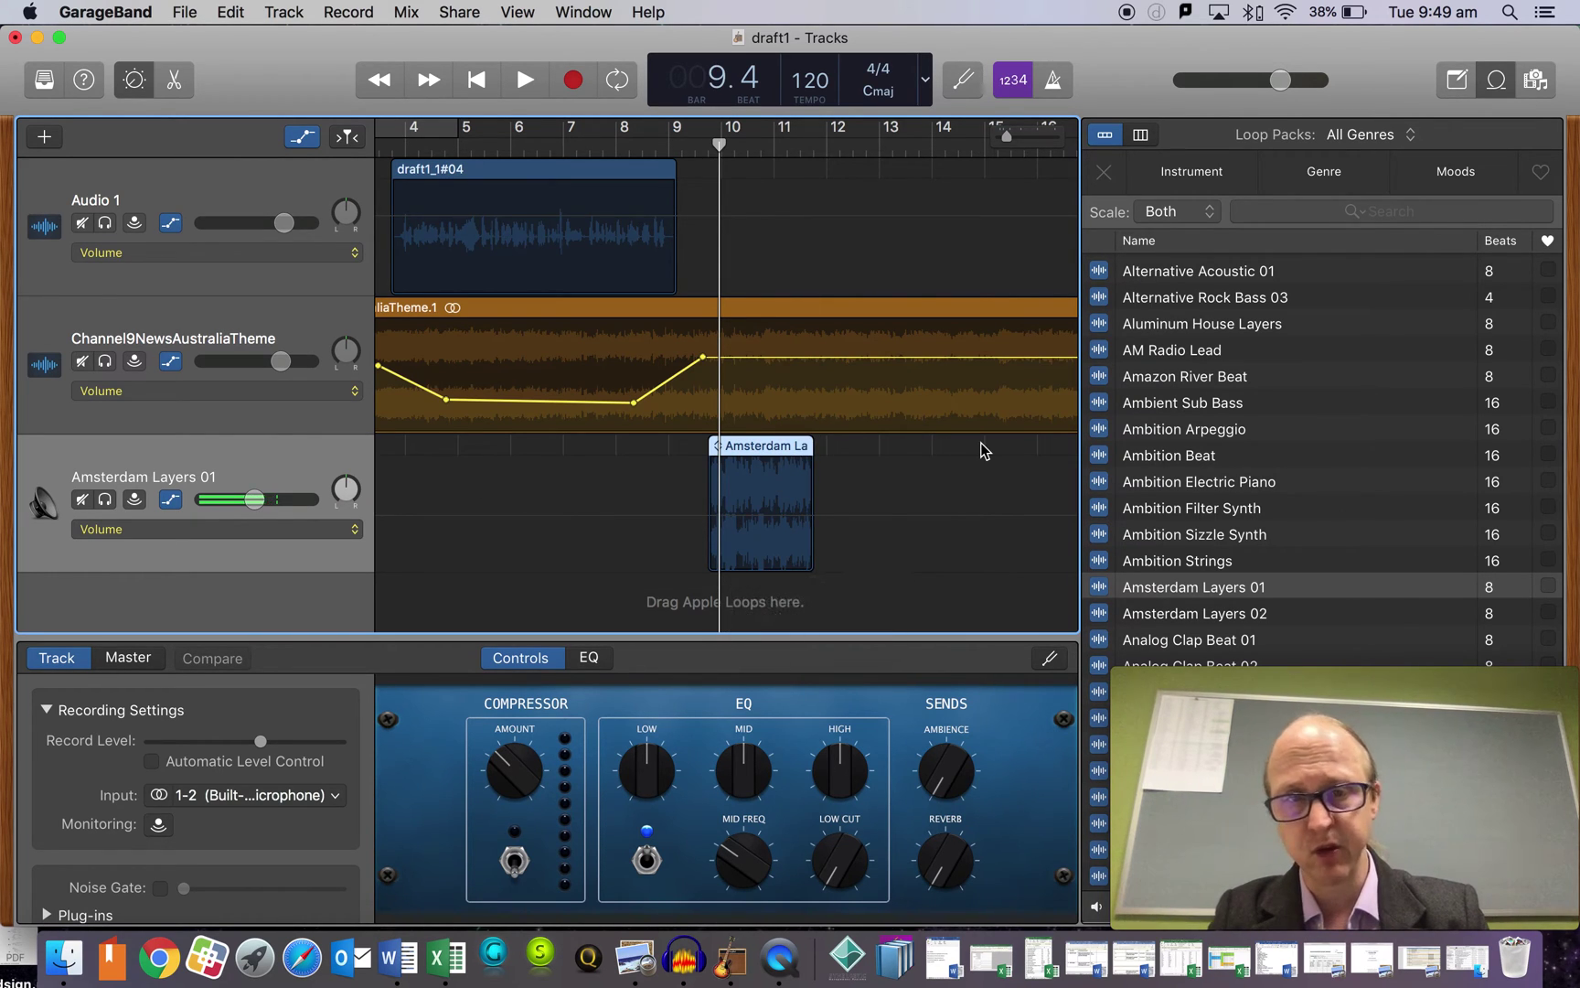
{"action": "key", "text": "a"}
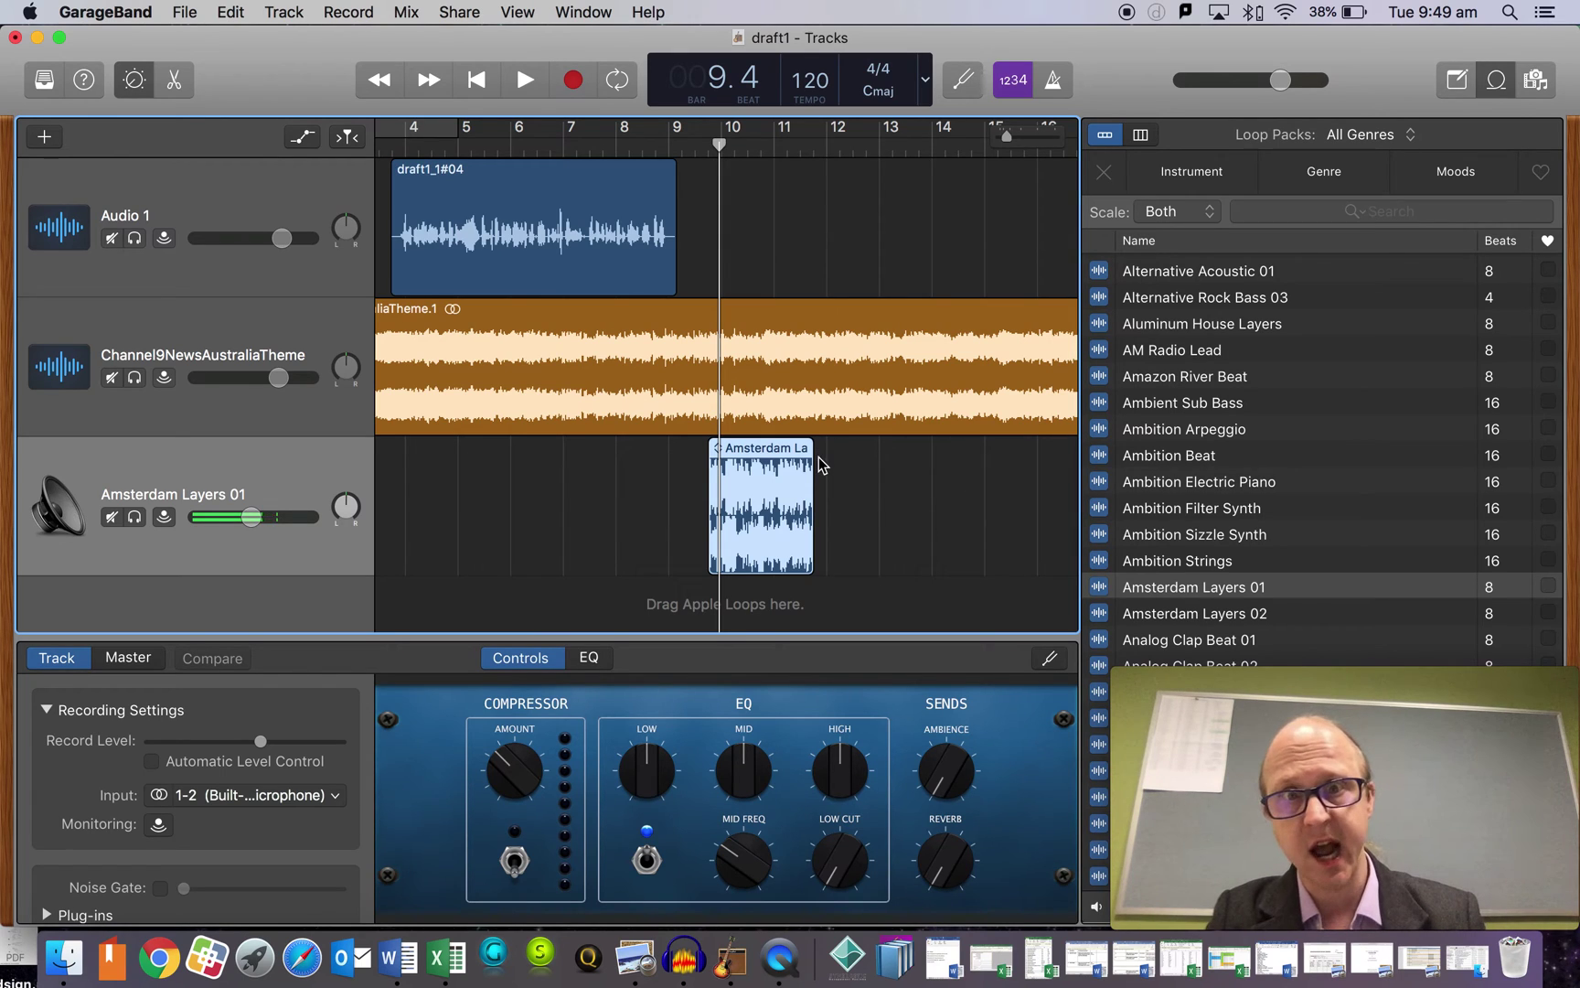
{"action": "left_click_drag", "start_coordinate": [817, 462], "coordinate": [1026, 472]}
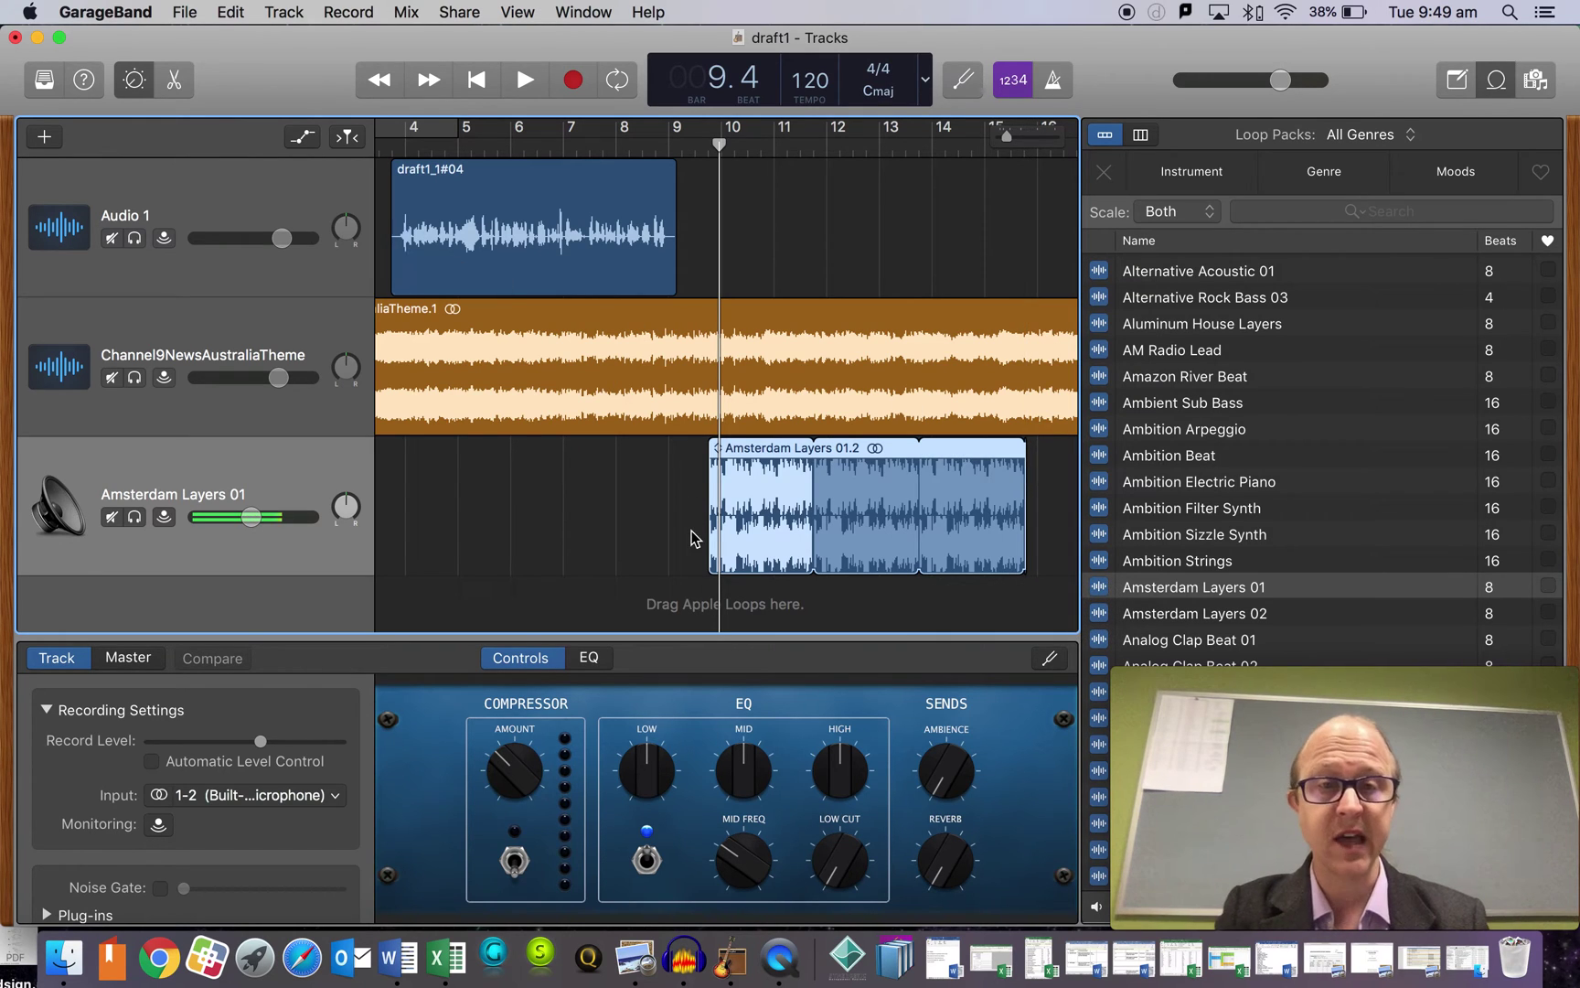
Step: Crossfade the theme track down and the Amsterdam Layers 01 track up from silence with volume automation points between about bars 10 and 13
{"action": "key", "text": "a"}
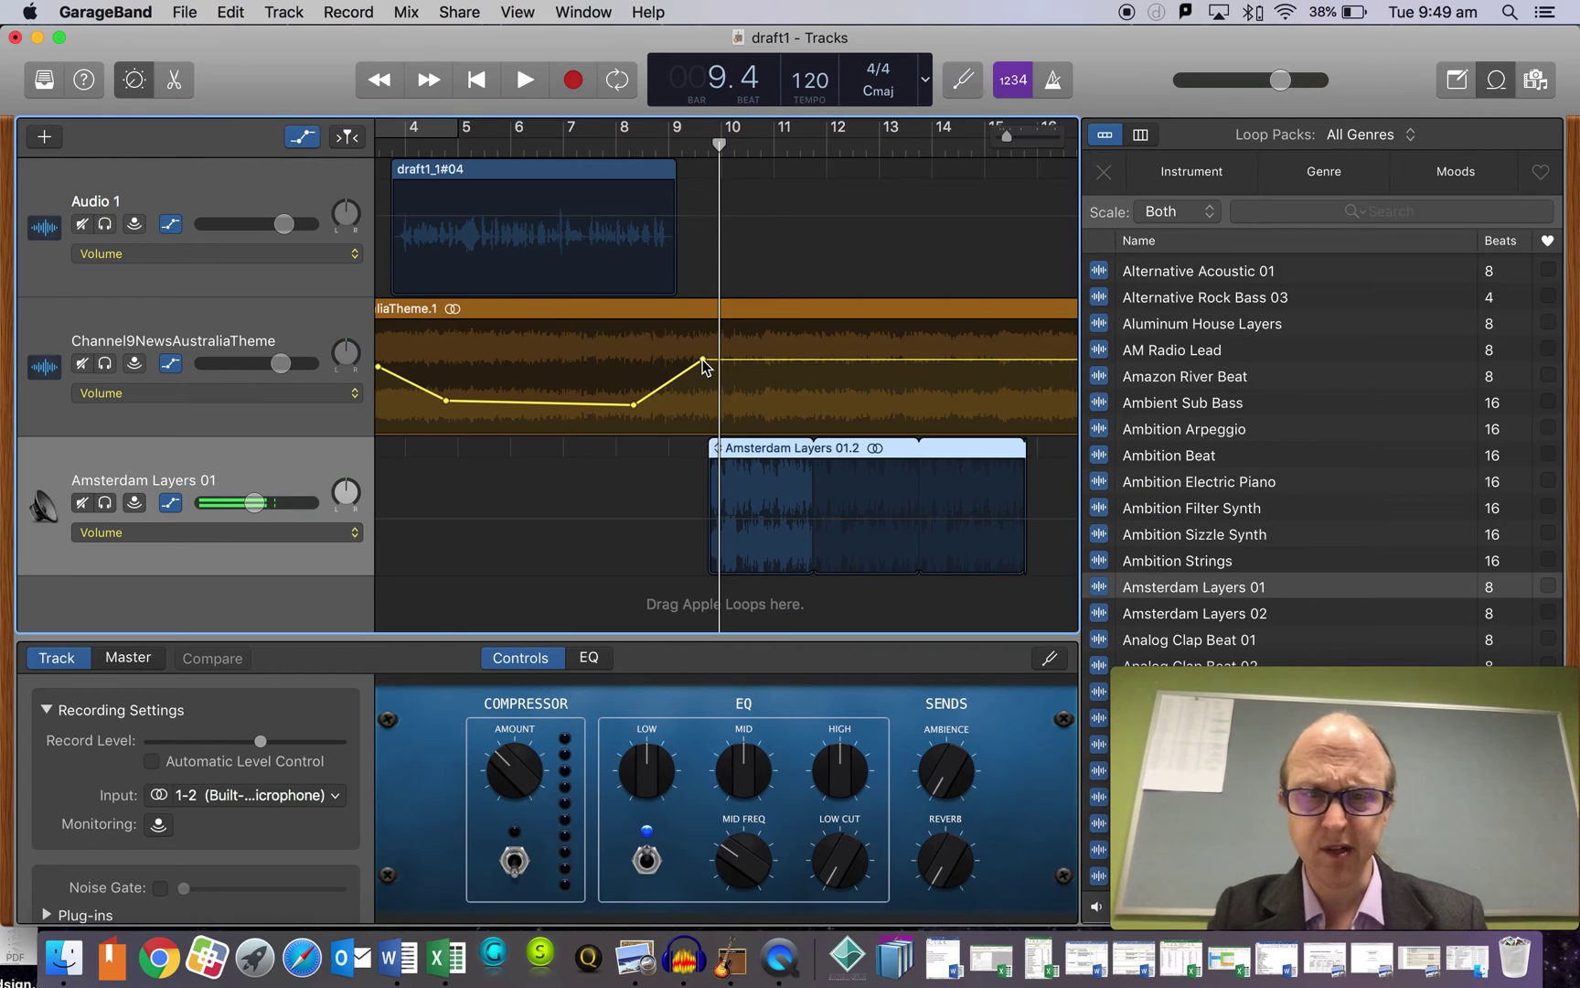
{"action": "left_click_drag", "start_coordinate": [704, 361], "coordinate": [836, 359]}
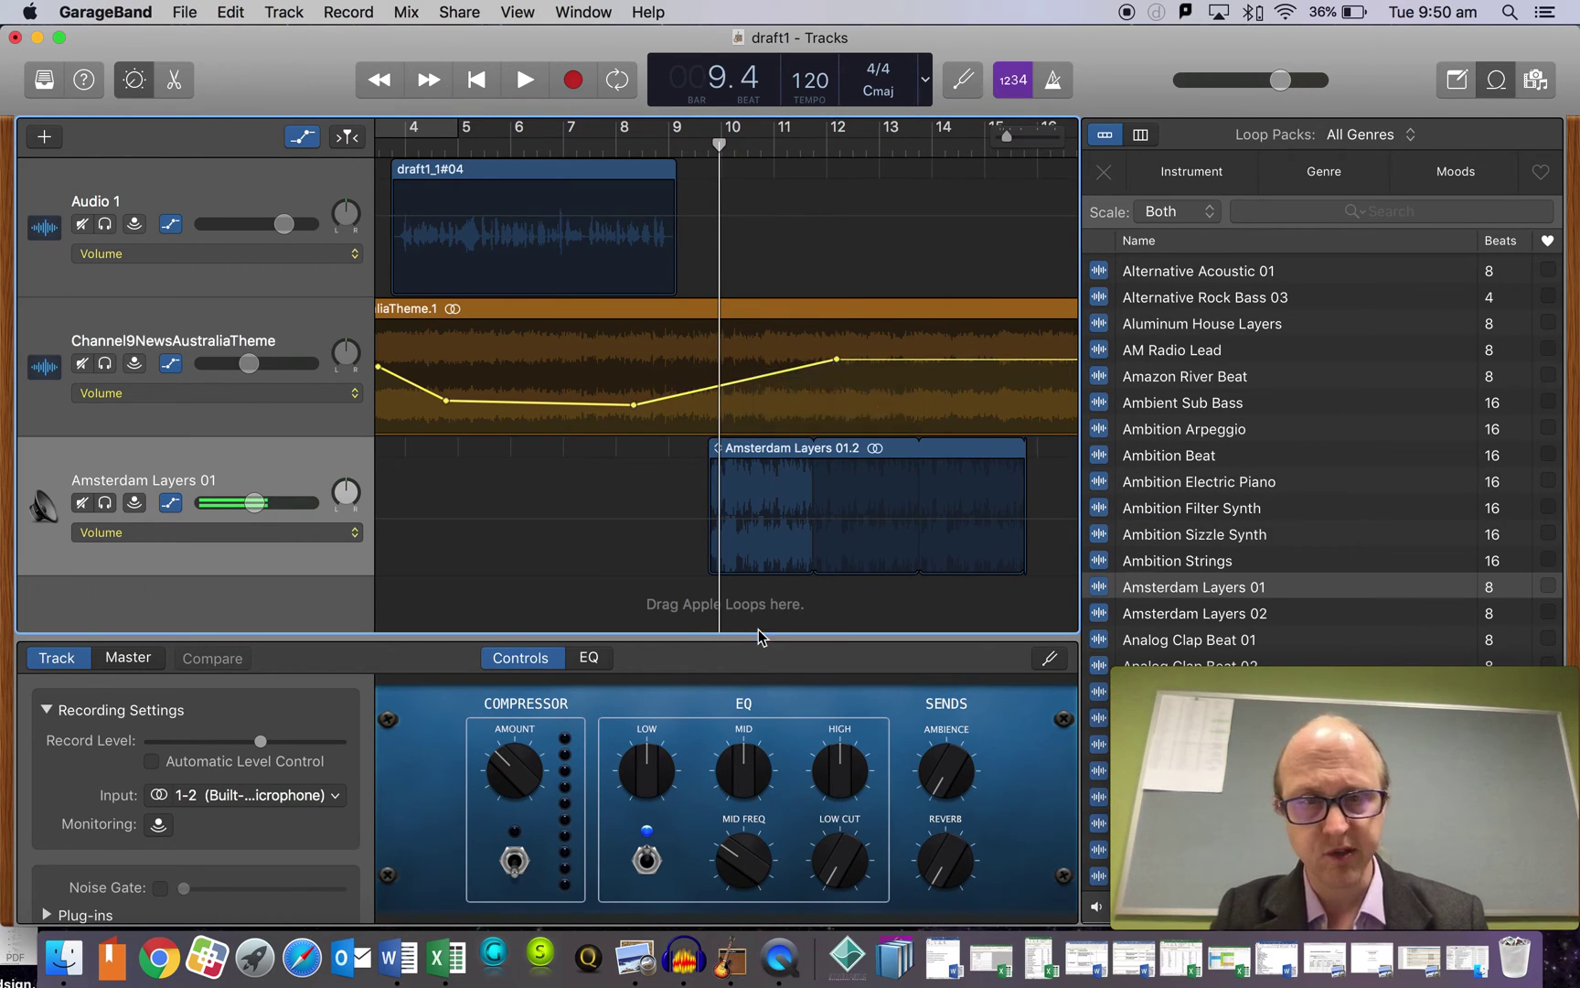
{"action": "left_click", "coordinate": [726, 509]}
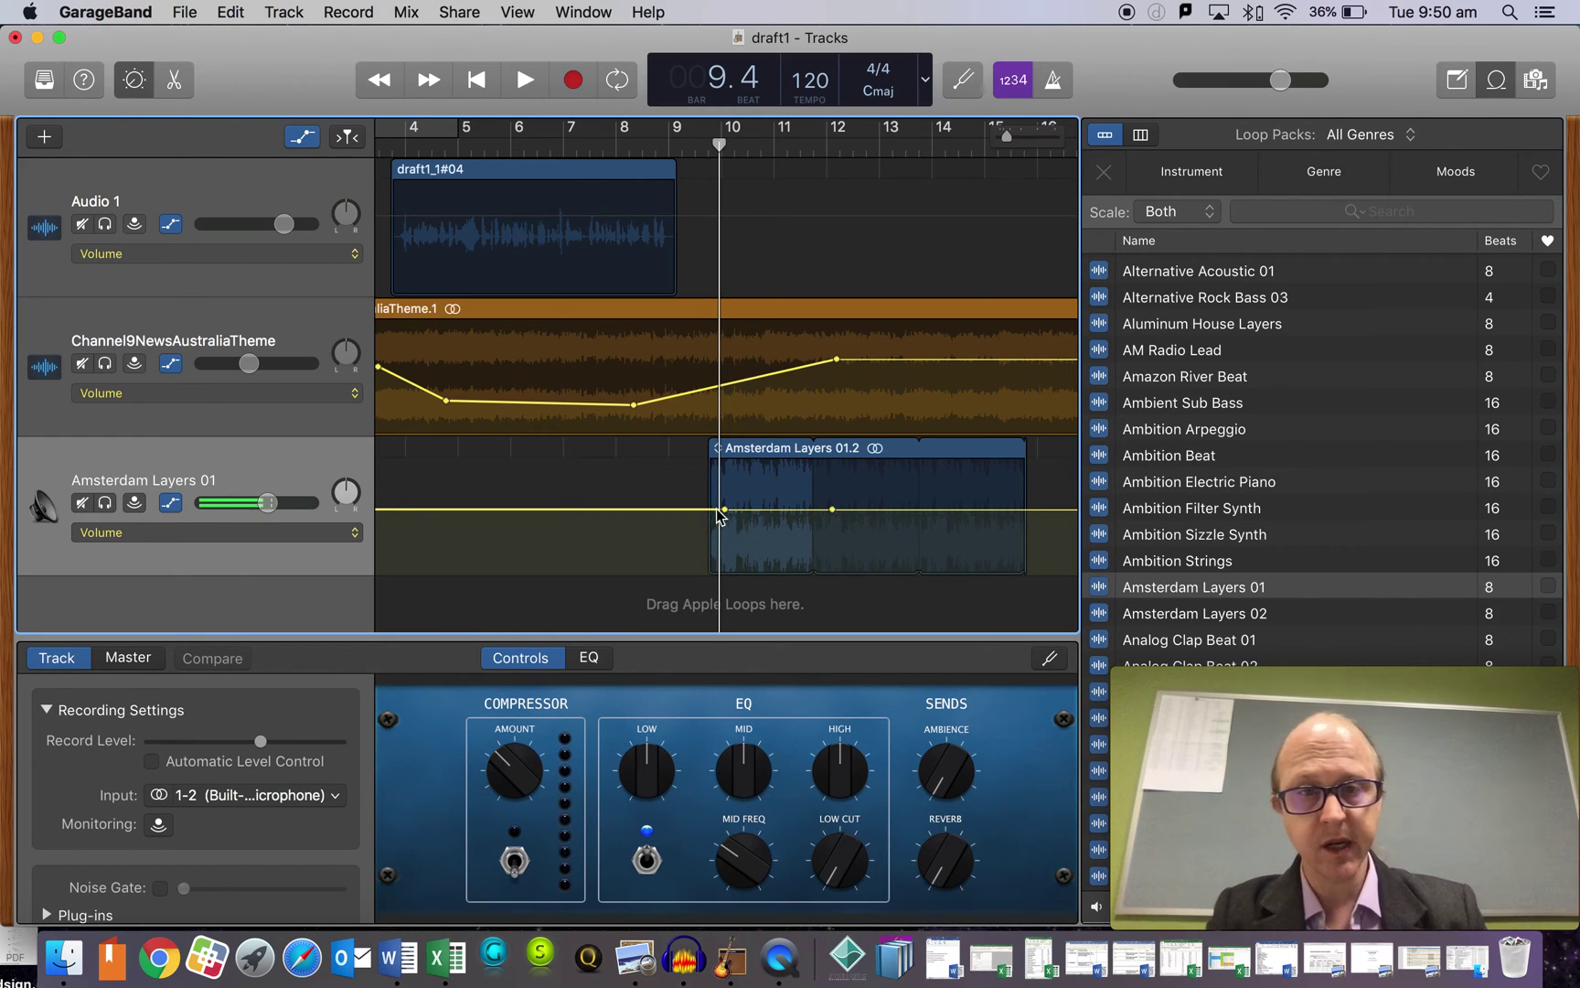
{"action": "left_click_drag", "start_coordinate": [838, 361], "coordinate": [715, 343]}
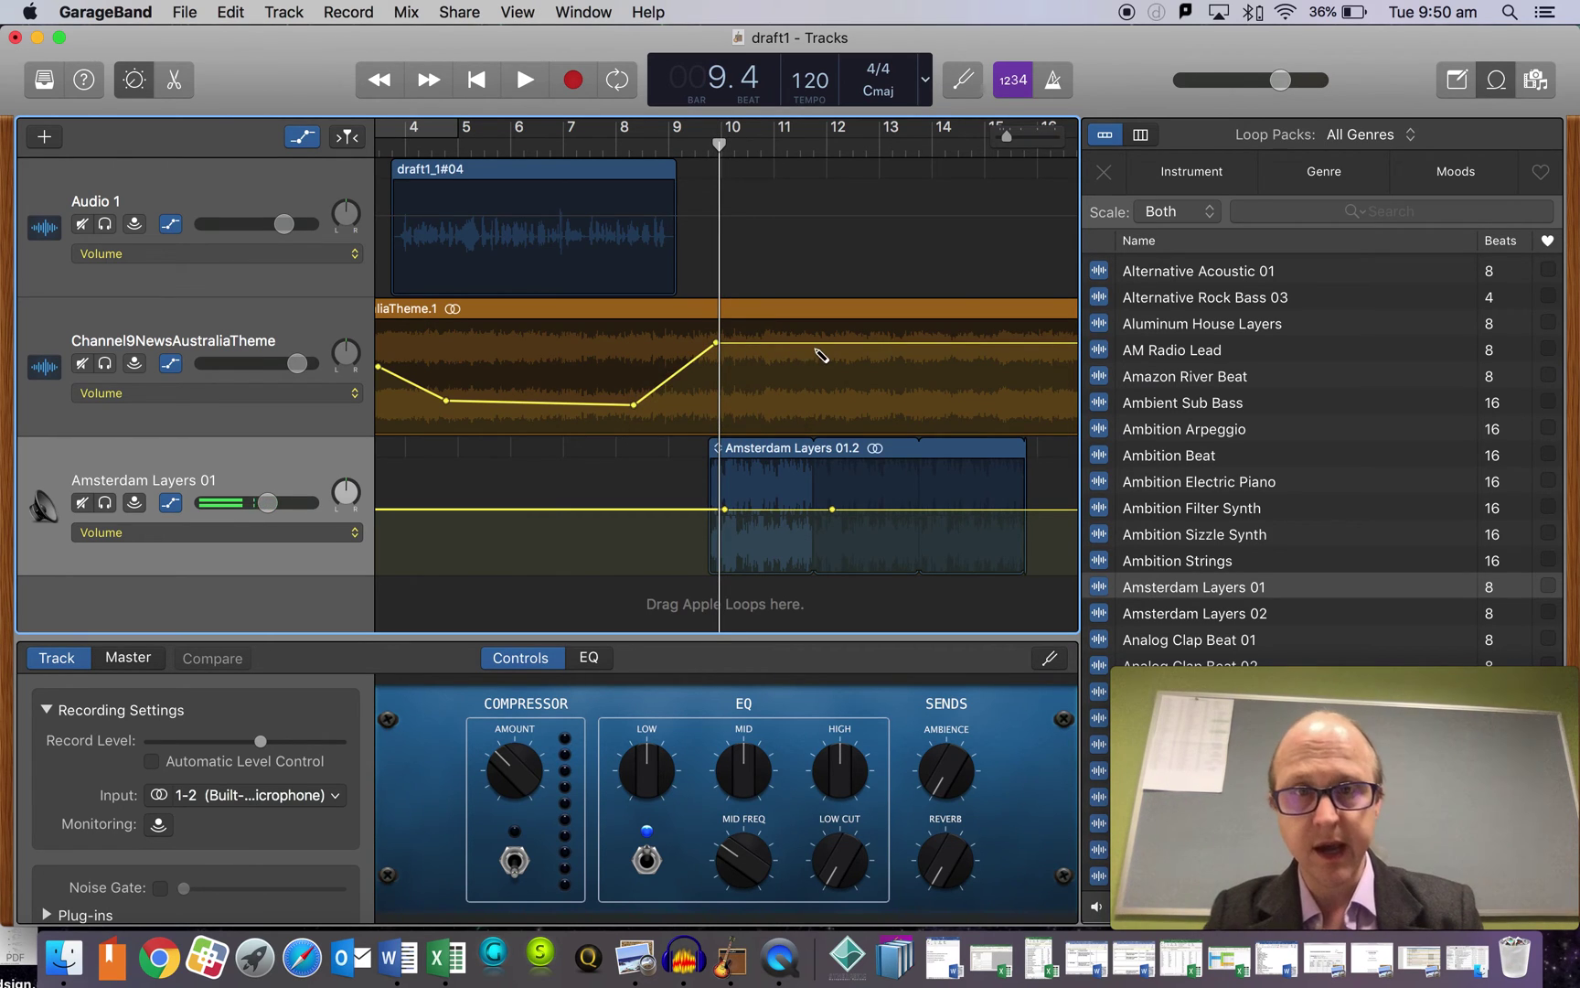
{"action": "left_click", "coordinate": [817, 346]}
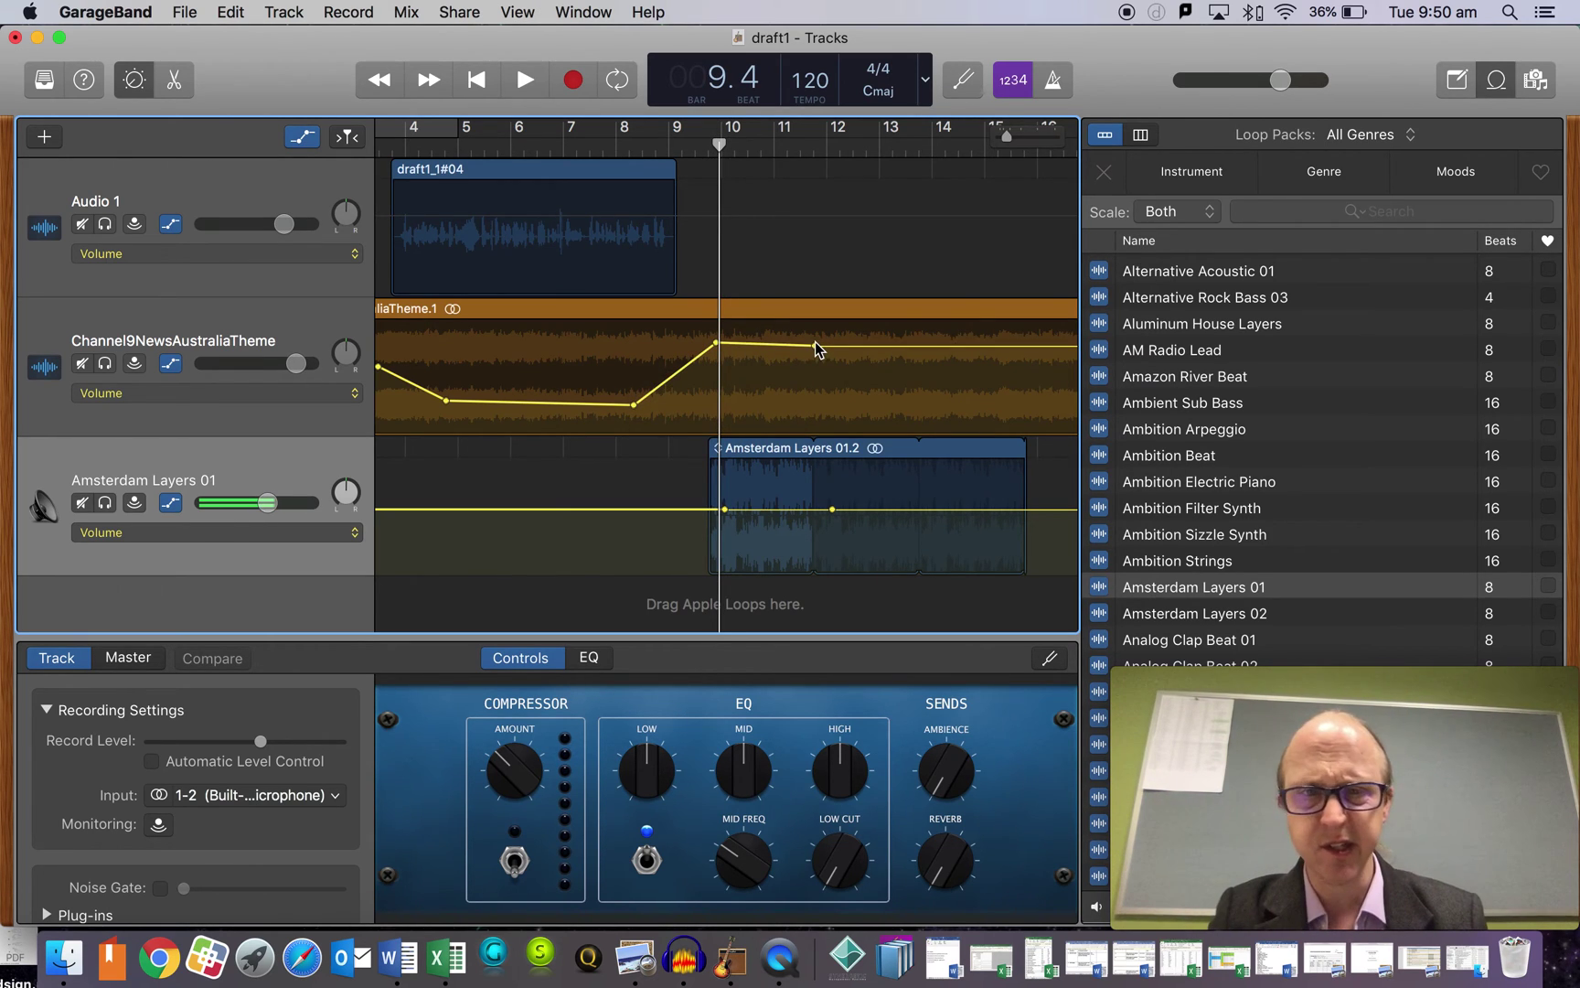
{"action": "left_click_drag", "start_coordinate": [816, 346], "coordinate": [885, 395]}
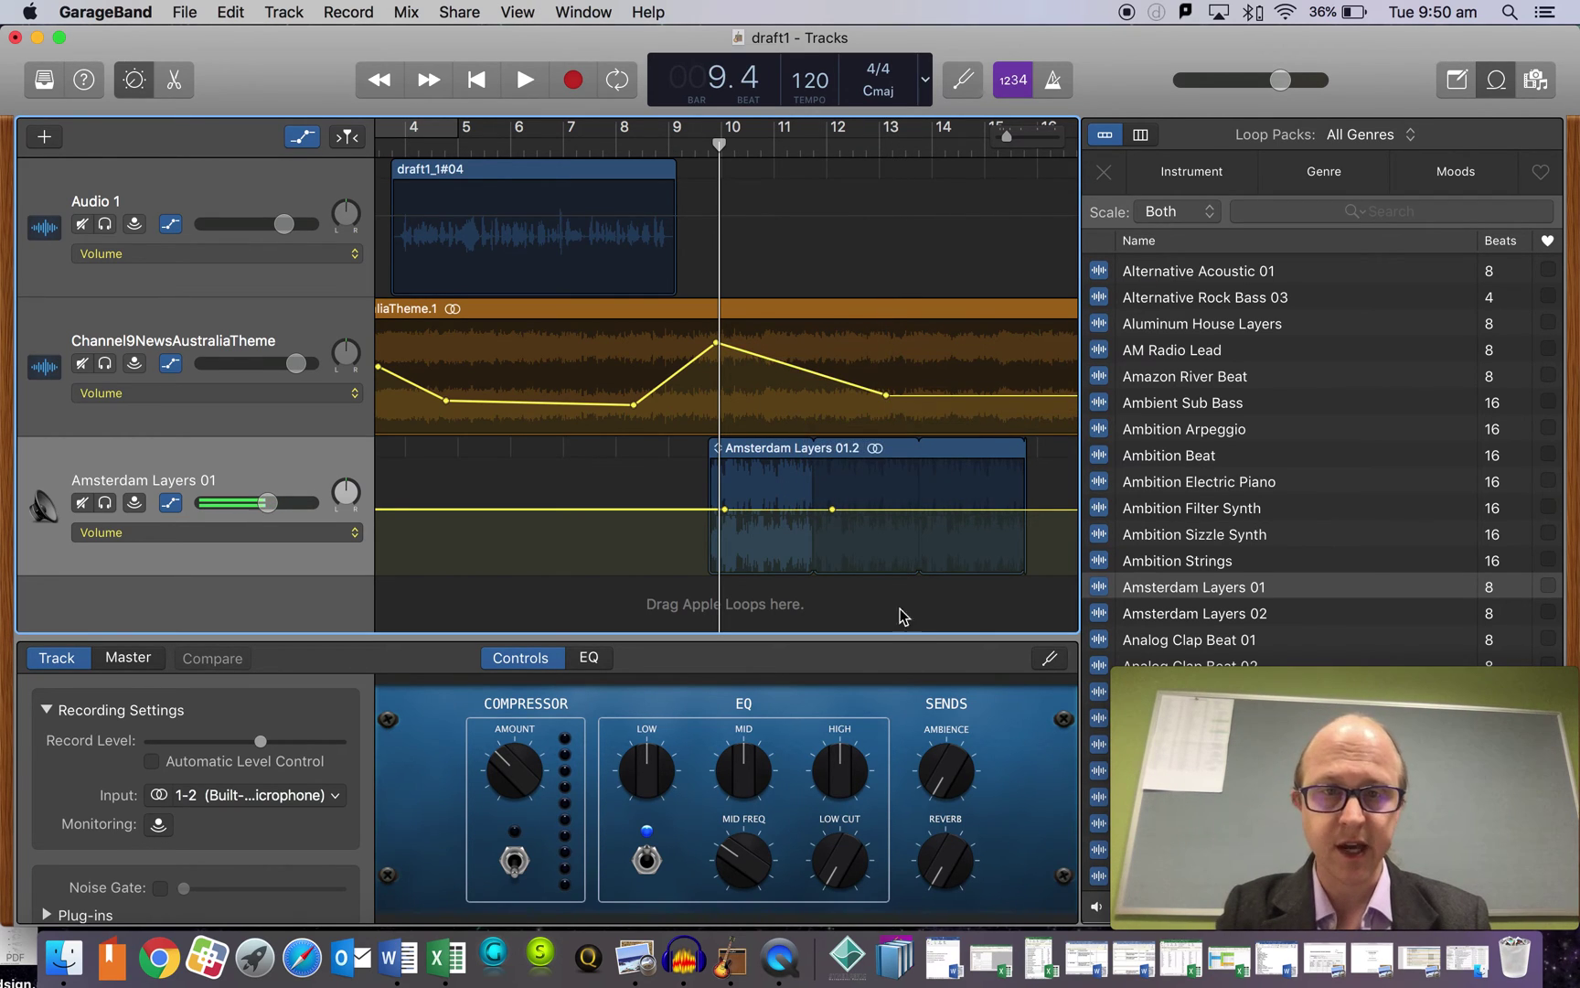
{"action": "left_click_drag", "start_coordinate": [724, 510], "coordinate": [724, 573]}
{"action": "left_click_drag", "start_coordinate": [834, 510], "coordinate": [893, 492]}
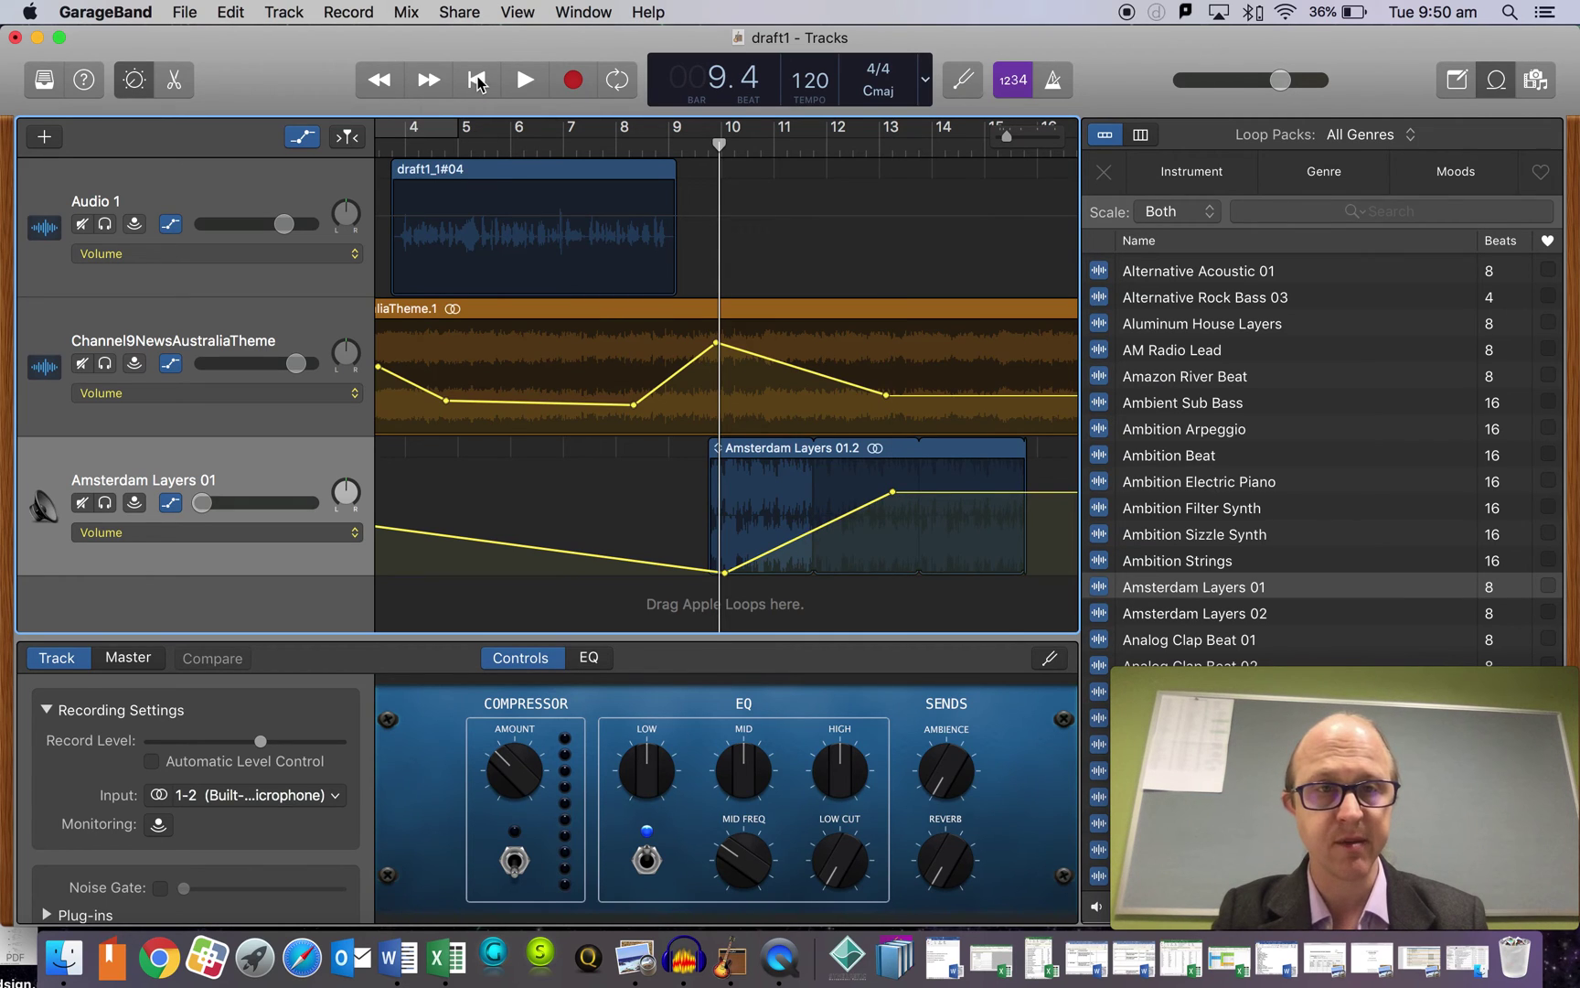
Step: Play the mix from about bar 6 through the crossfade into the Amsterdam Layers 01 loop, then stop
{"action": "left_click", "coordinate": [523, 138]}
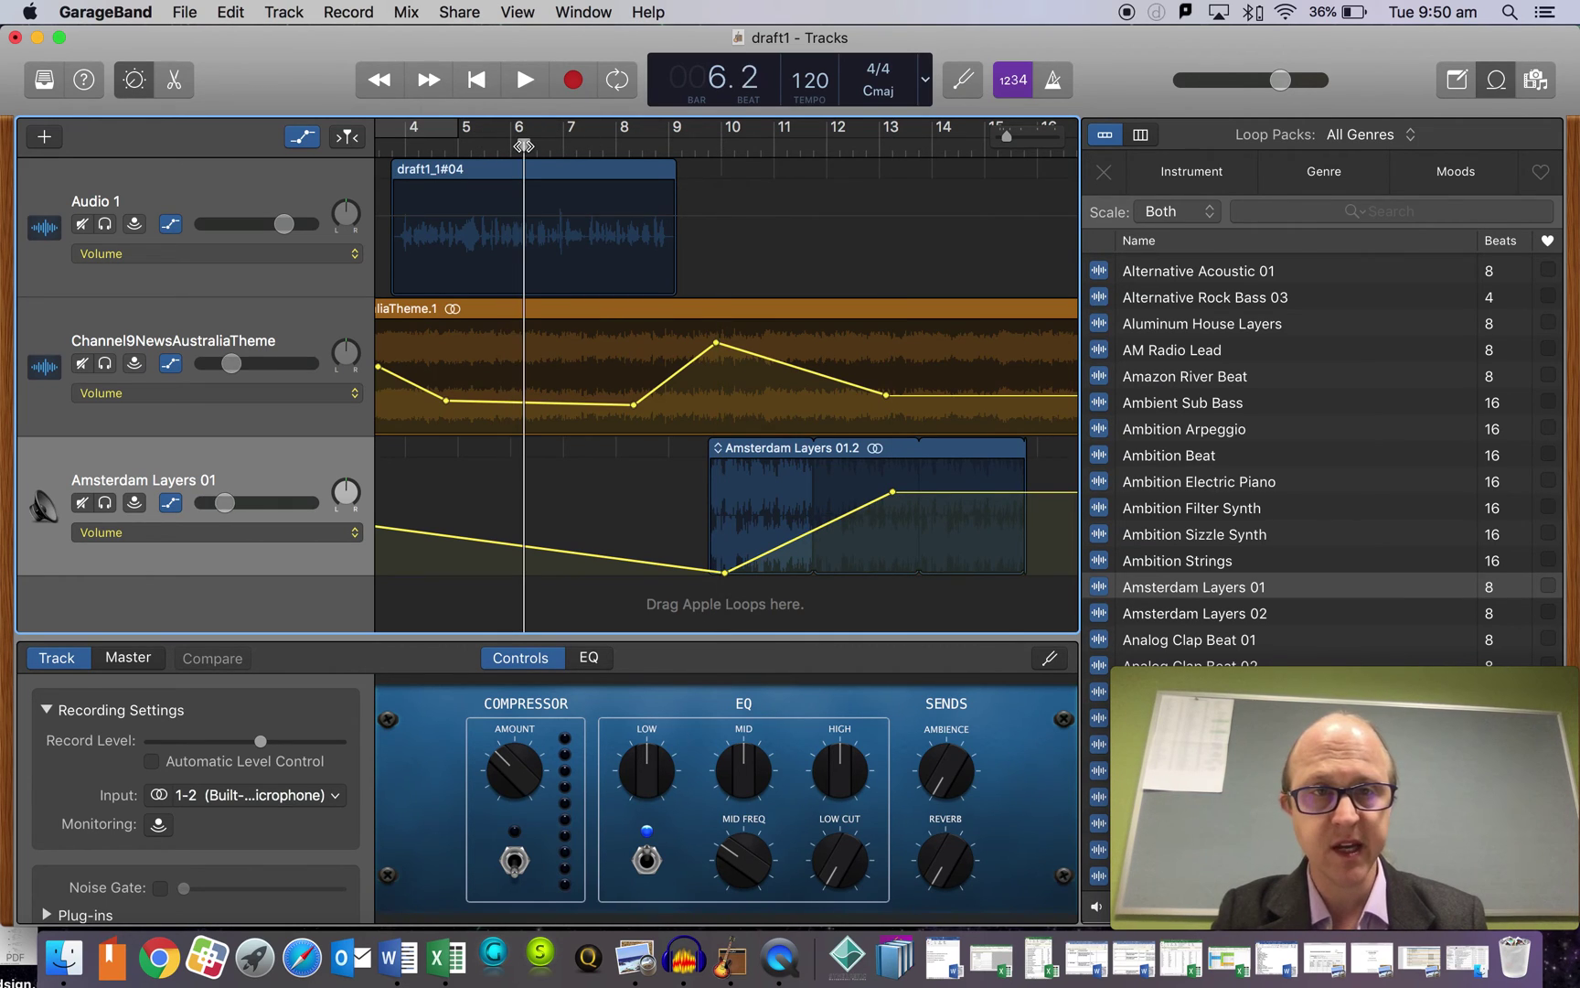
{"action": "left_click", "coordinate": [525, 82]}
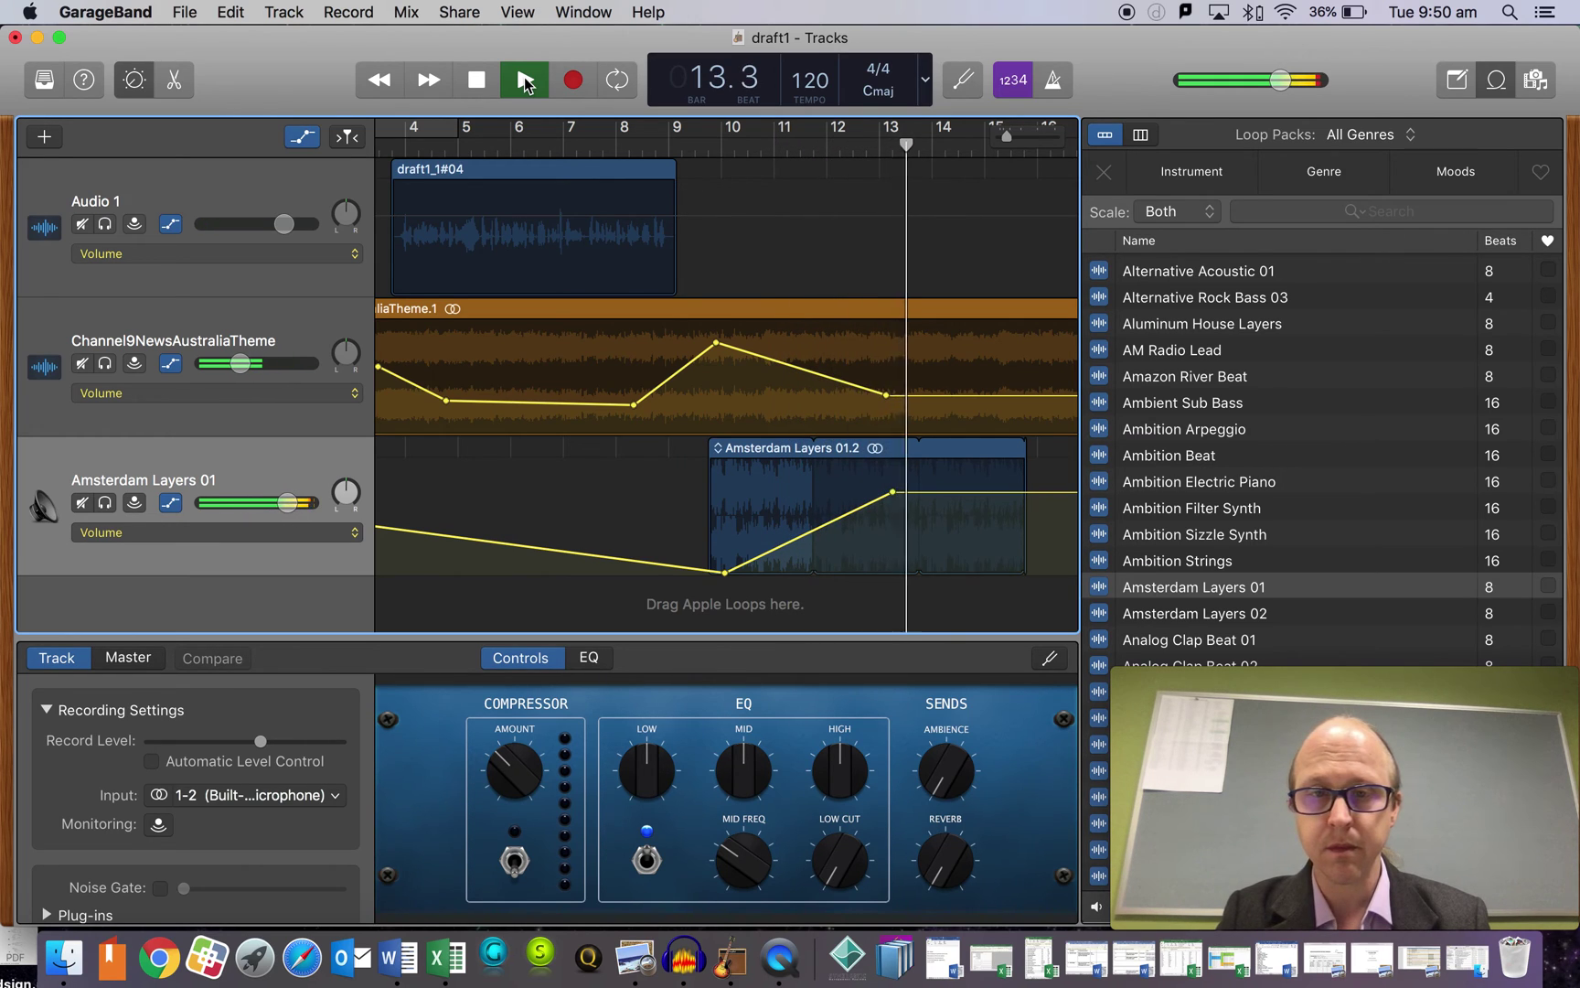
{"action": "left_click", "coordinate": [525, 83]}
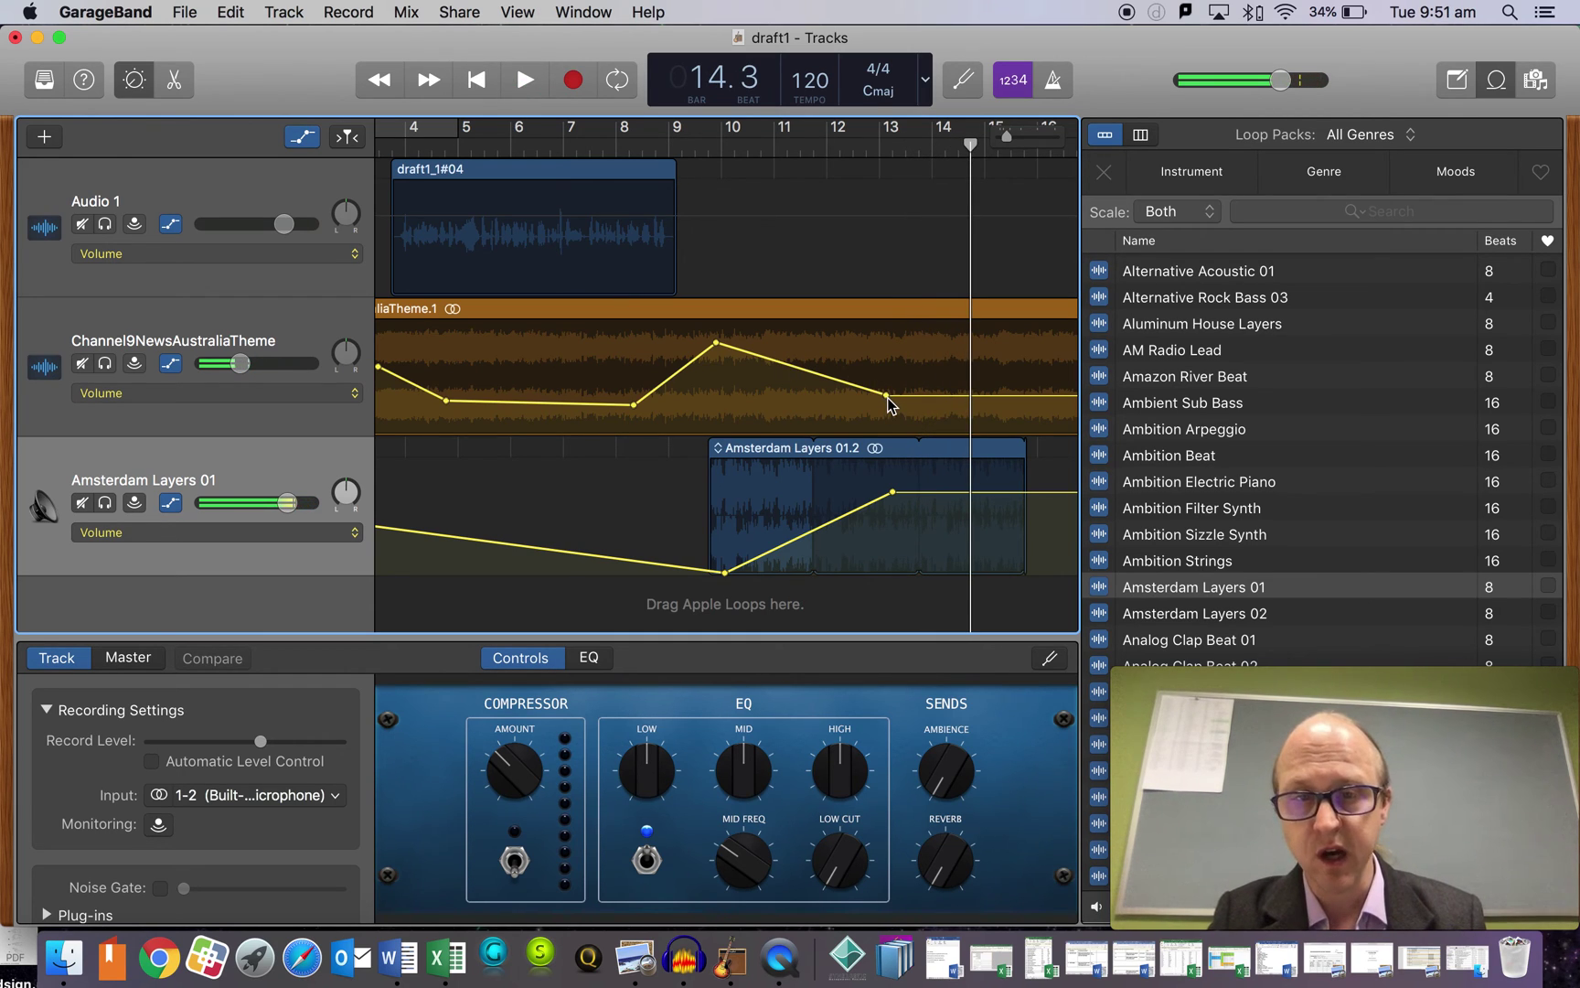
Step: Lower the theme's volume point near bar 13 to silence, and draw a freehand wavy volume curve on that track from about bar 6.5 to 13.5
{"action": "left_click_drag", "start_coordinate": [888, 396], "coordinate": [888, 438]}
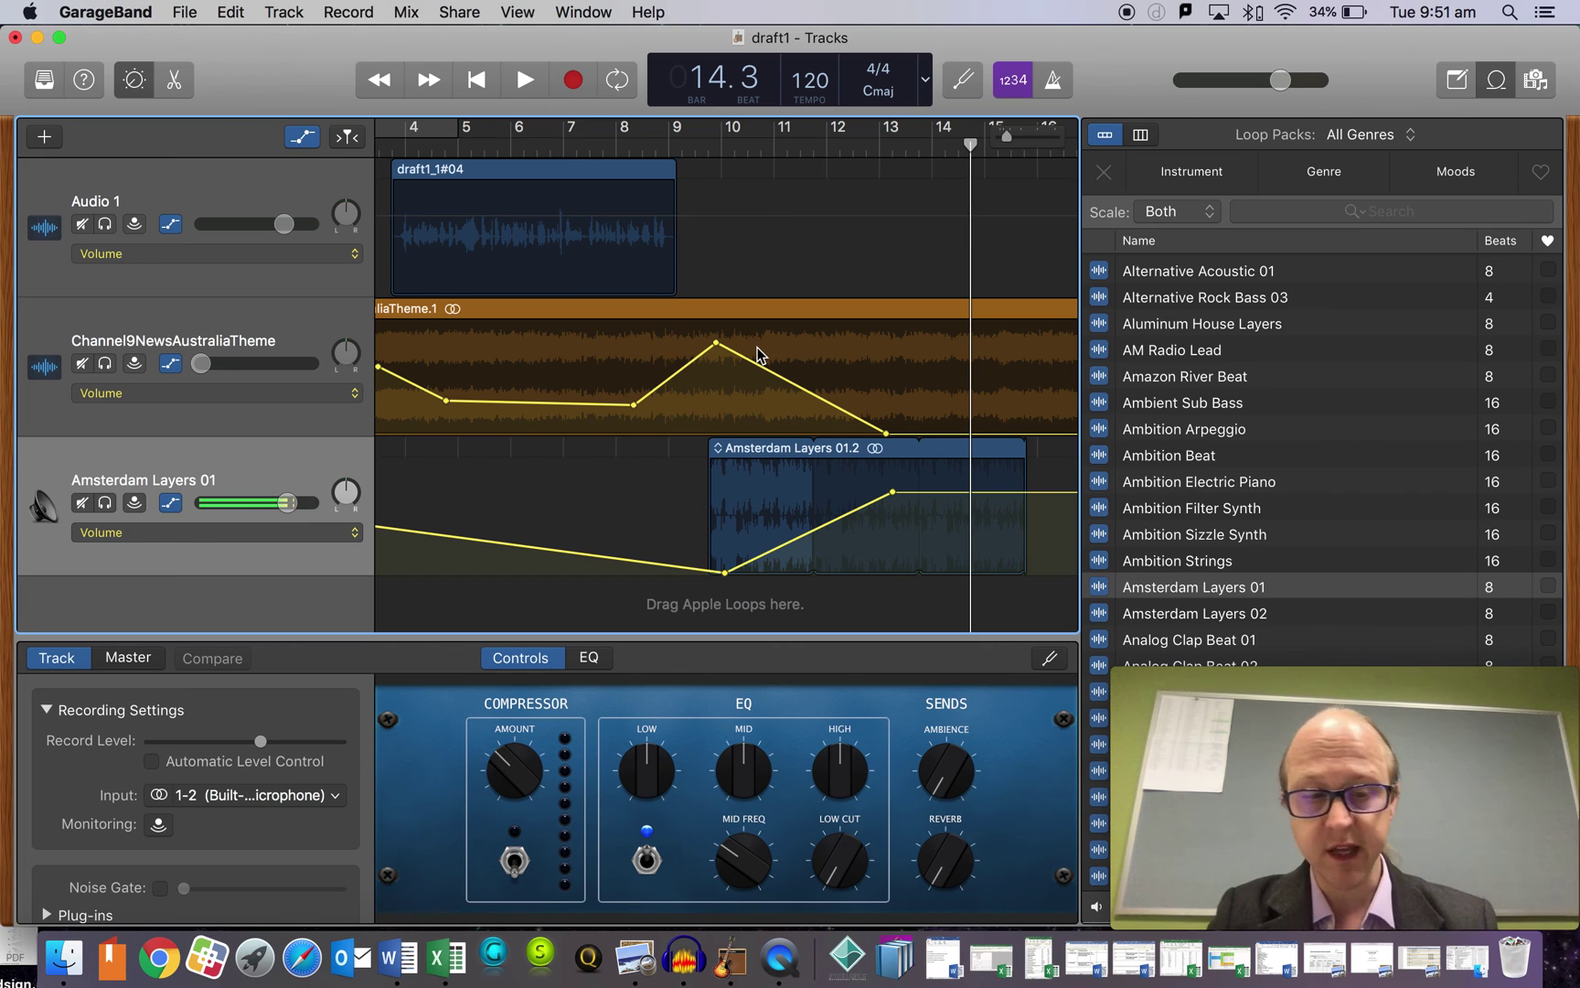
{"action": "key", "text": "a"}
{"action": "key", "text": "a"}
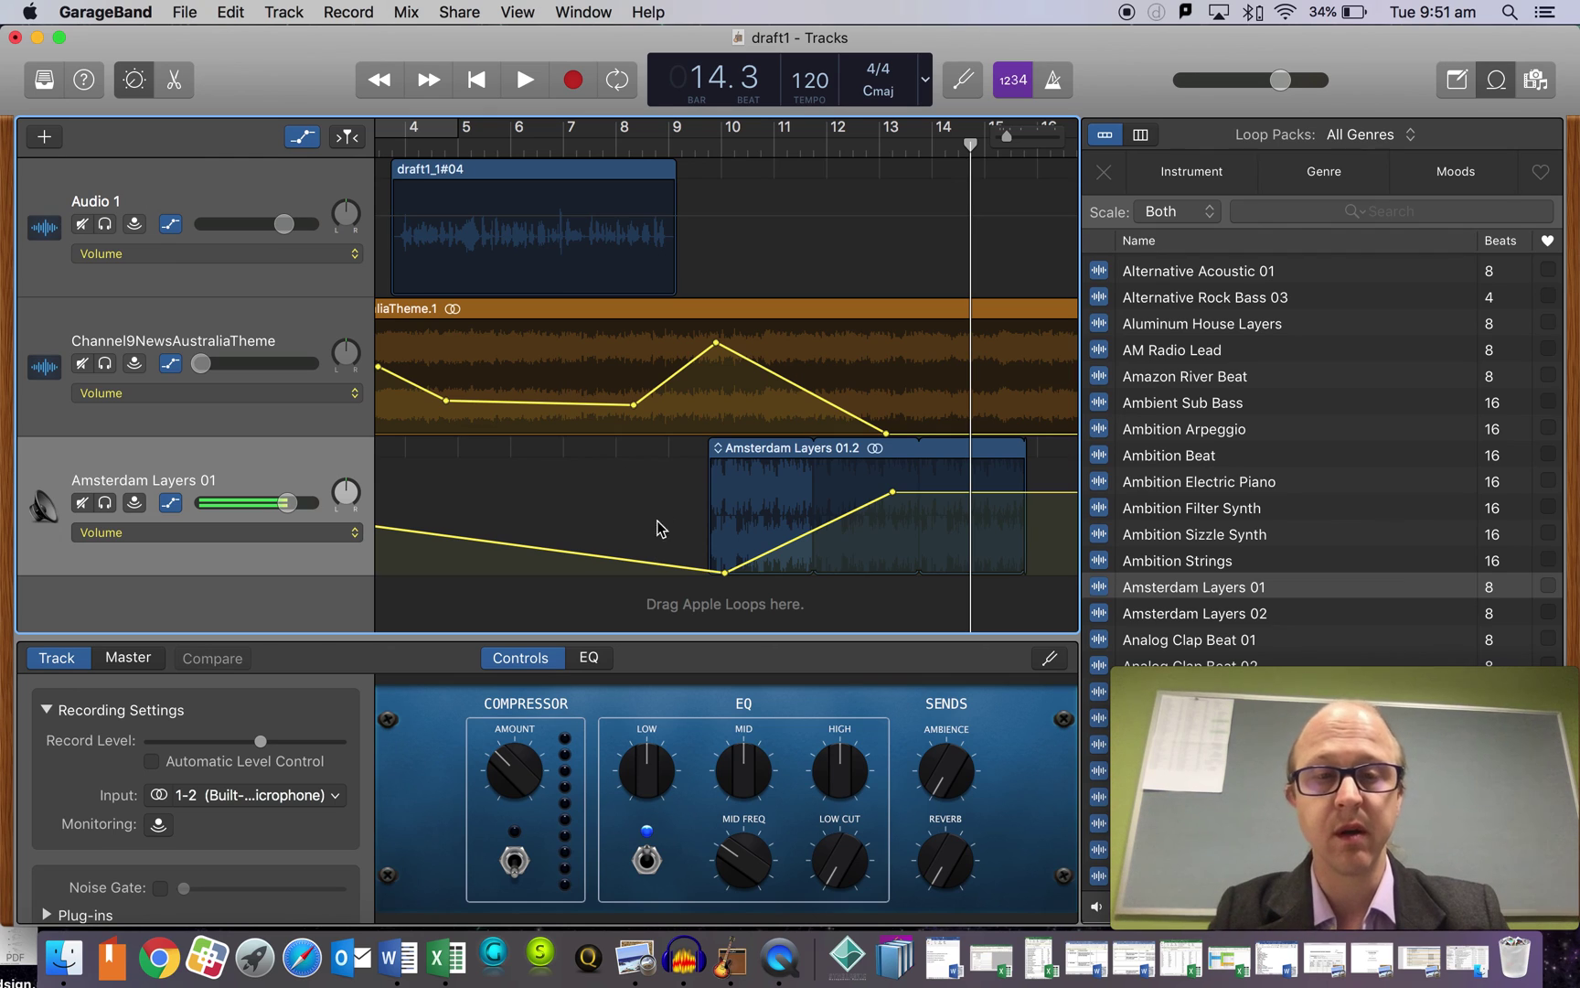
{"action": "mouse_move", "coordinate": [539, 403]}
{"action": "left_mouse_down"}
{"action": "mouse_move", "coordinate": [554, 361]}
{"action": "mouse_move", "coordinate": [644, 362]}
{"action": "mouse_move", "coordinate": [676, 411]}
{"action": "mouse_move", "coordinate": [798, 346]}
{"action": "mouse_move", "coordinate": [837, 393]}
{"action": "mouse_move", "coordinate": [885, 354]}
{"action": "mouse_move", "coordinate": [918, 395]}
{"action": "left_mouse_up"}
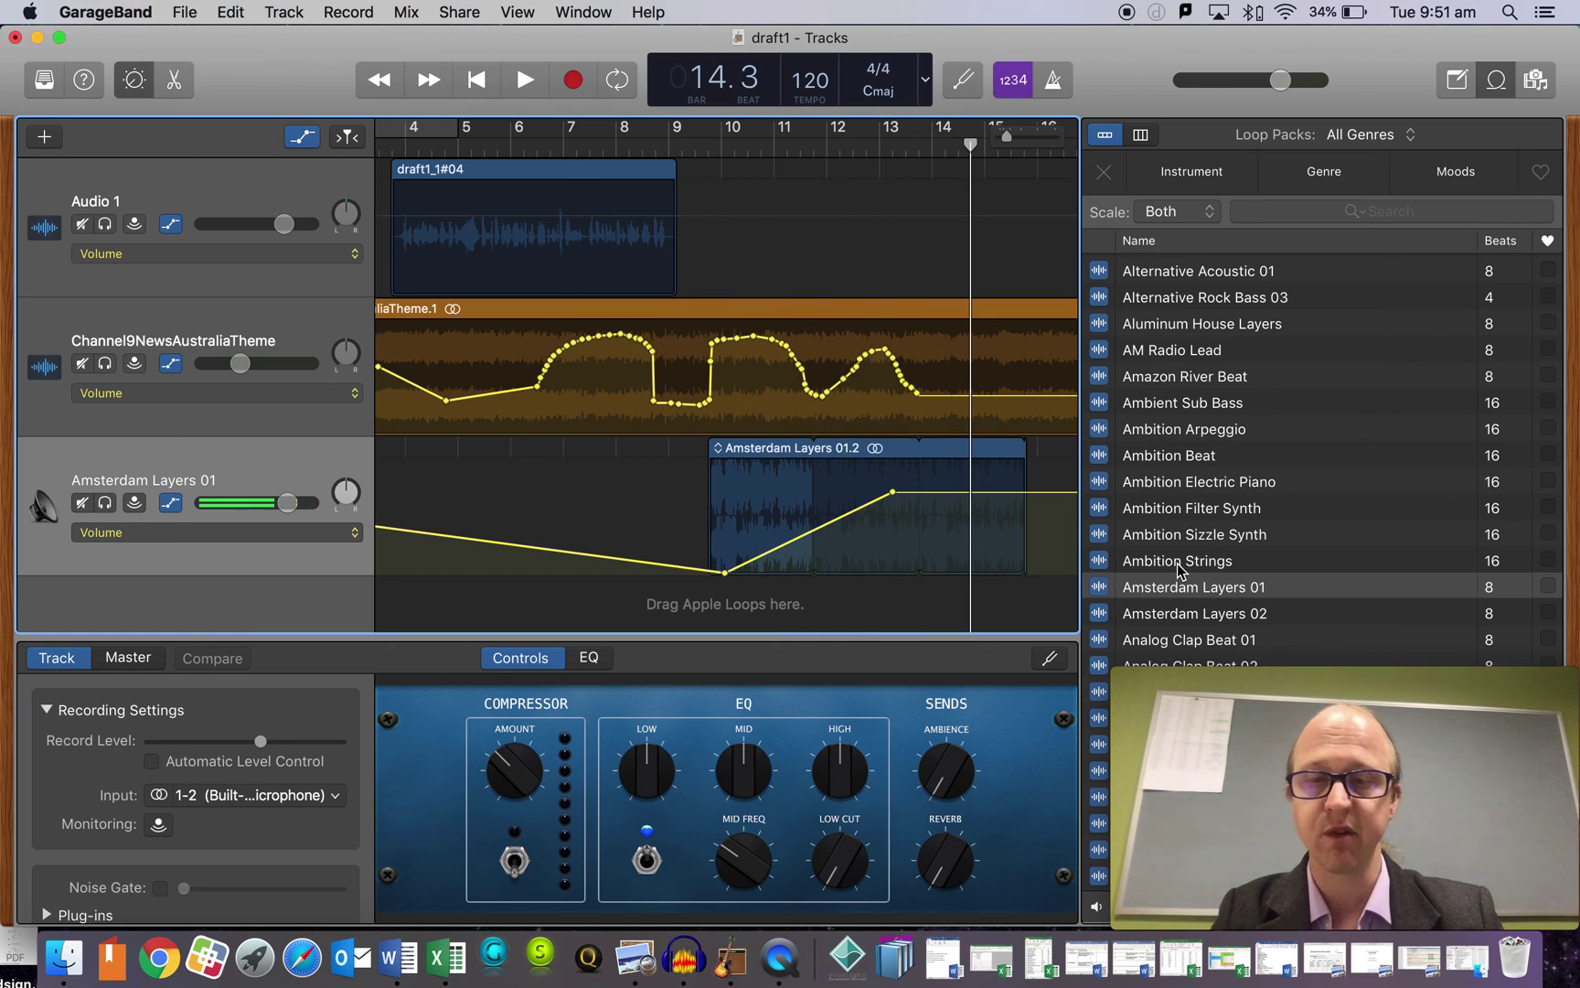